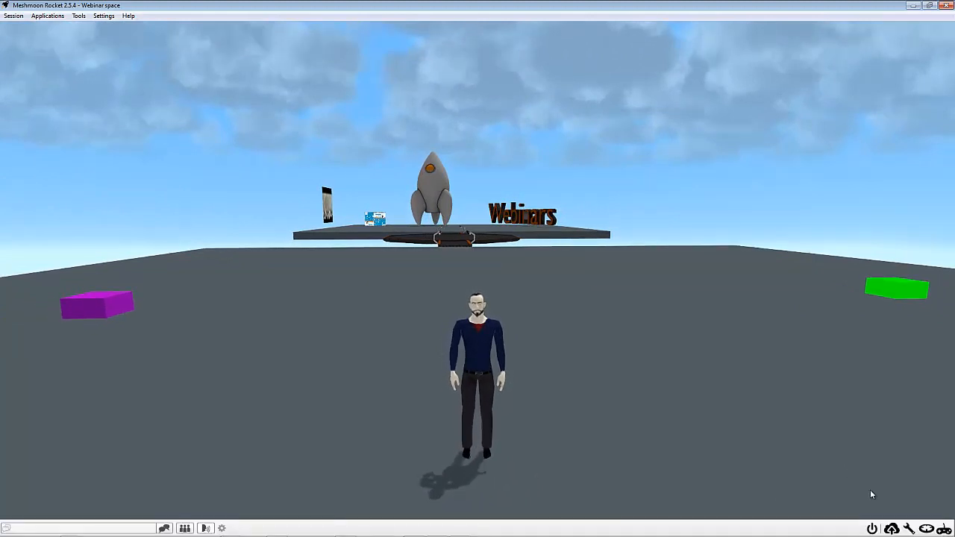
Step: Open the Teleports build tools and create a new teleport at the avatar's position on the grey platform
key("ctrl+b")
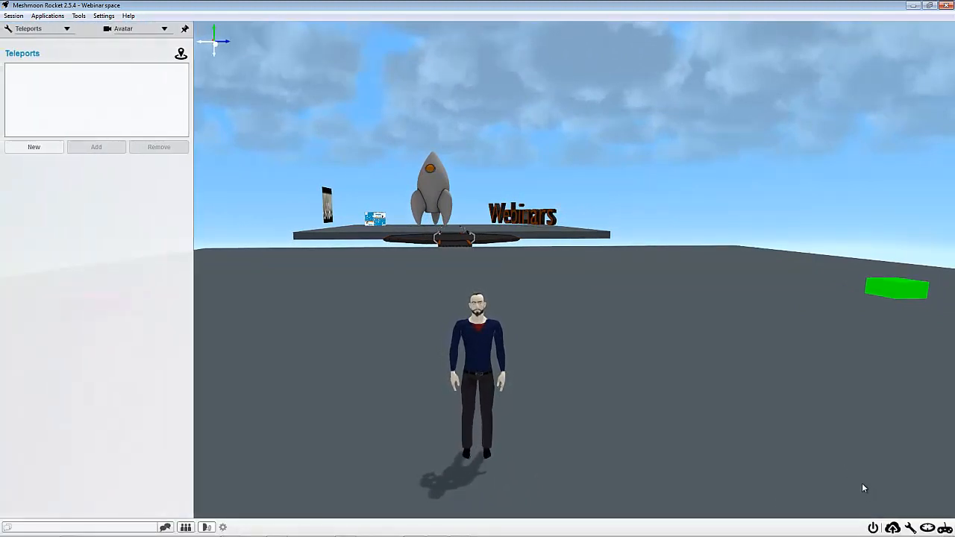
mouse_move(1, 192)
left_click(31, 29)
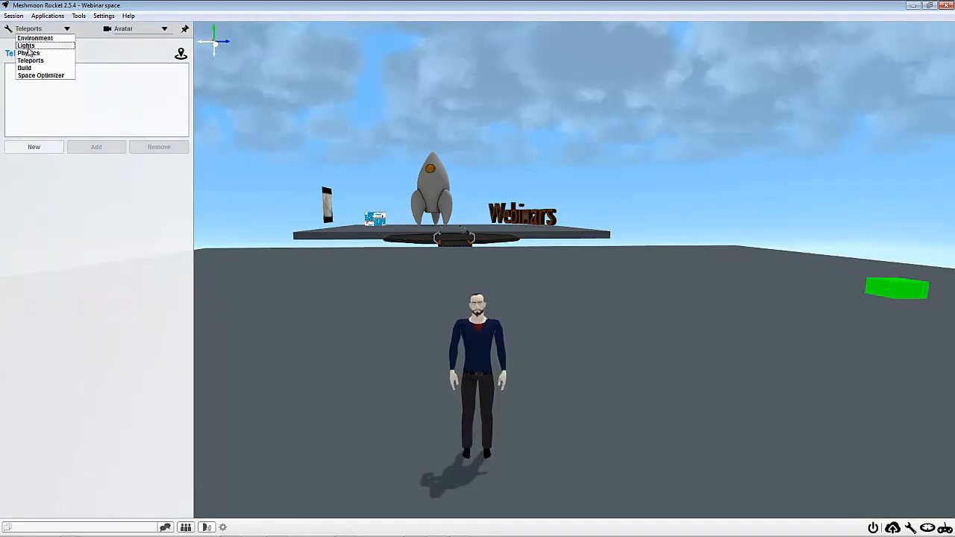
left_click(27, 61)
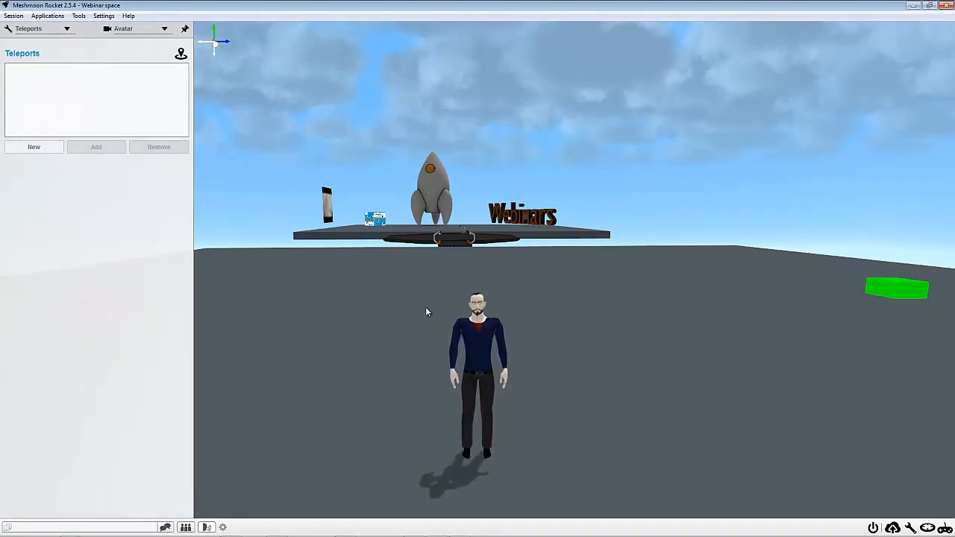
right_click_drag(426, 307, 422, 347)
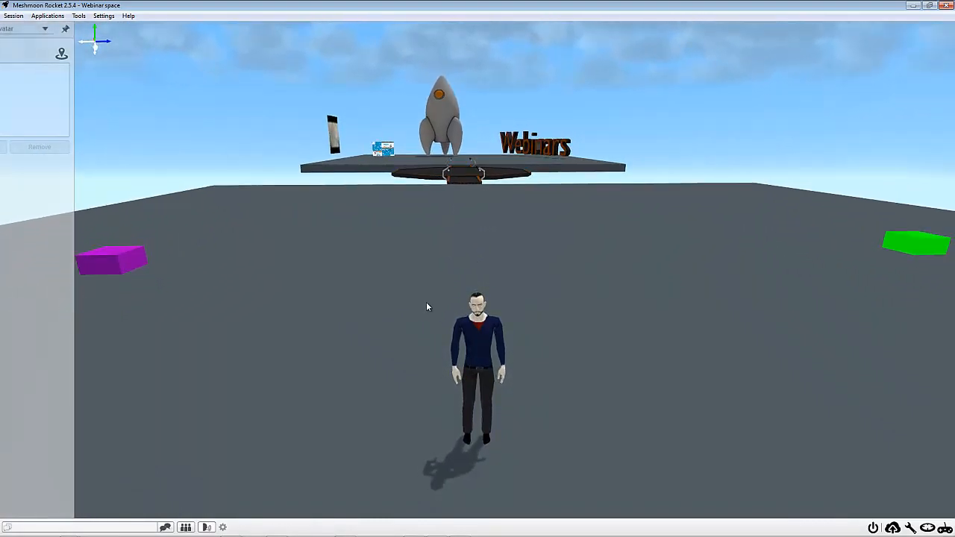
key("w")
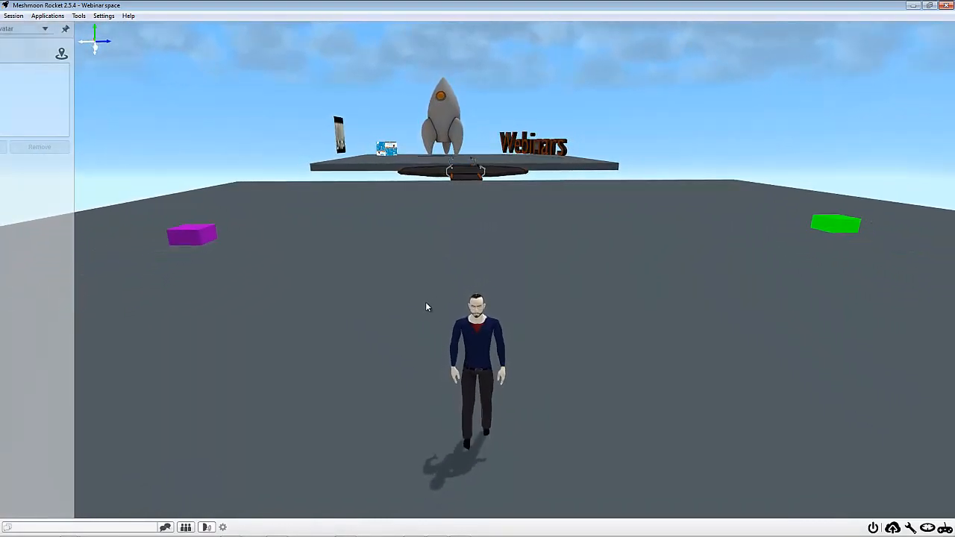
right_click_drag(426, 307, 422, 329)
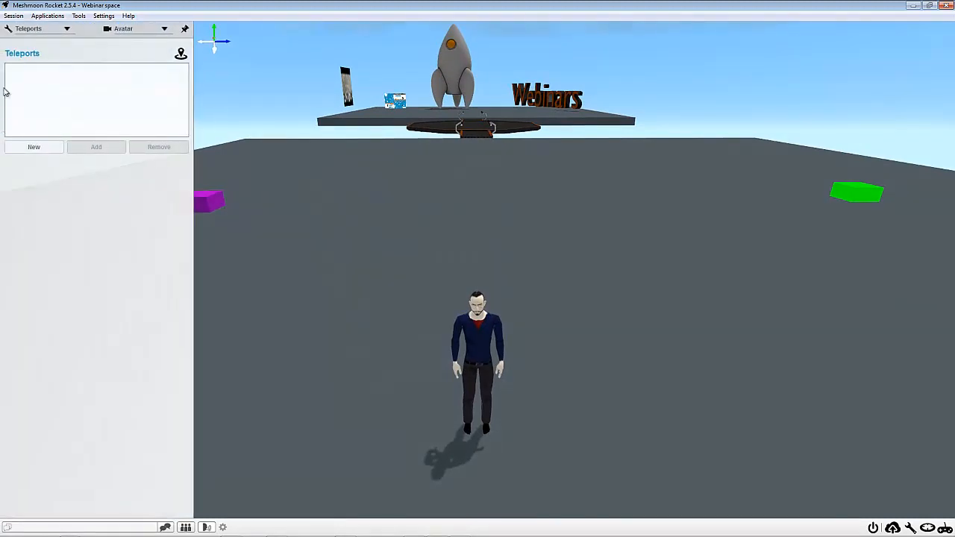
left_click(31, 150)
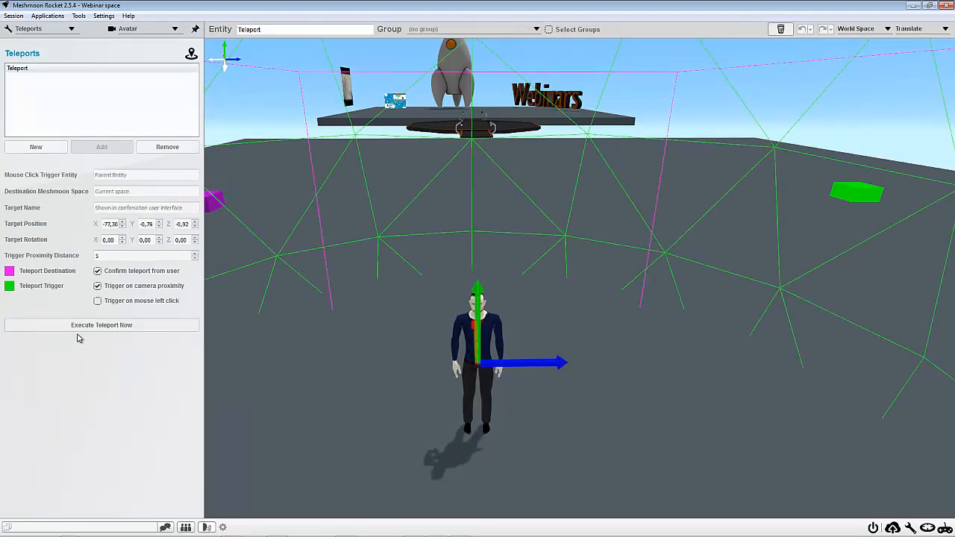
Step: Examine the new teleport's trigger entity and destination space settings and its trigger and destination zones around the avatar
left_click(103, 175)
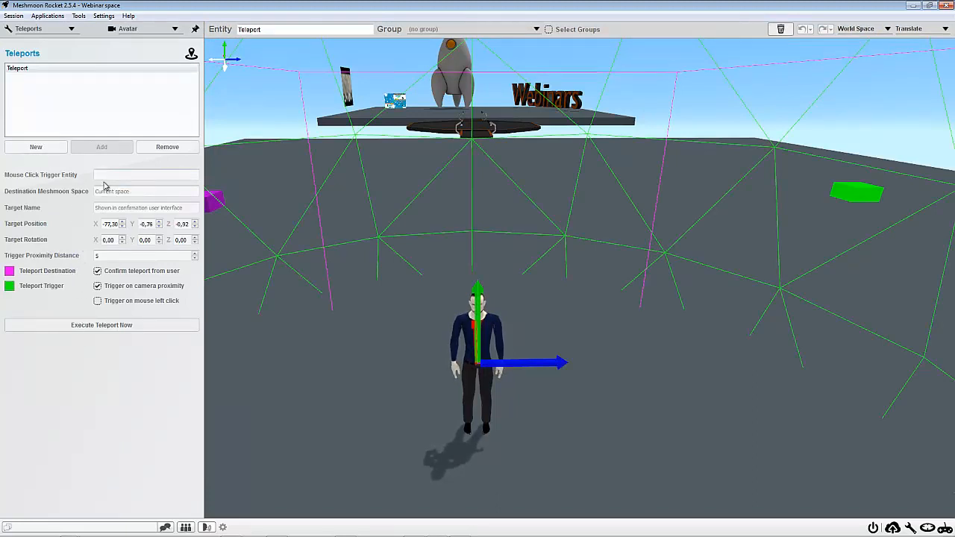
left_click(104, 172)
right_click_drag(358, 276, 338, 270)
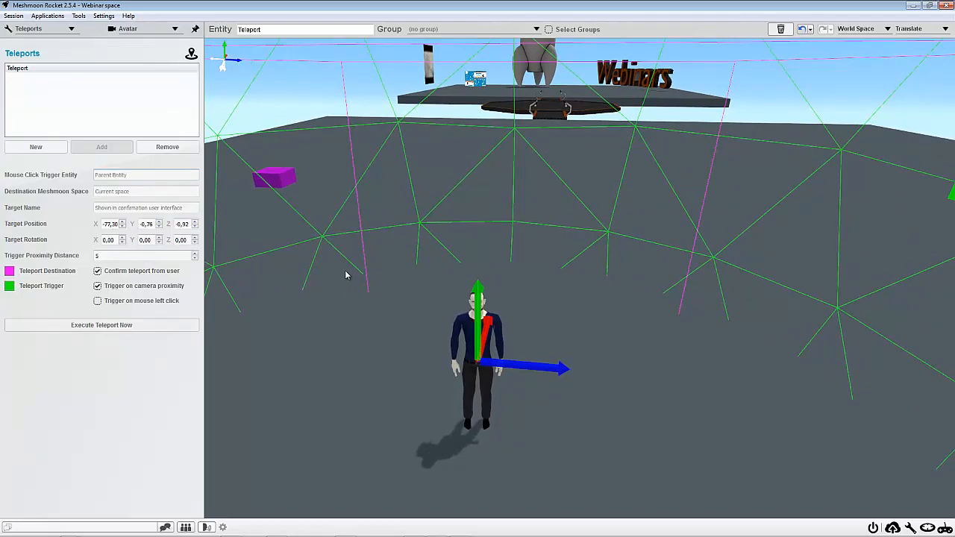
scroll(344, 270, "down", 3)
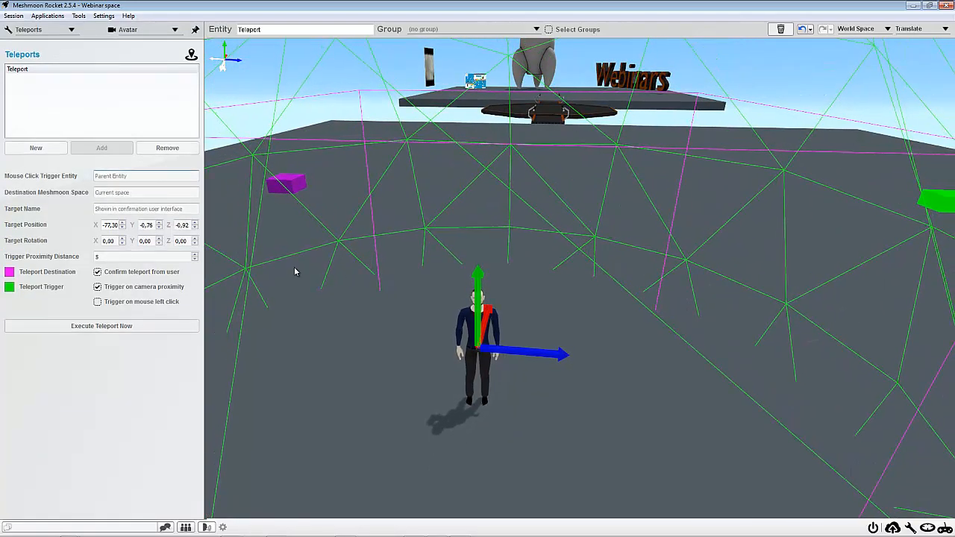
scroll(396, 271, "down", 5)
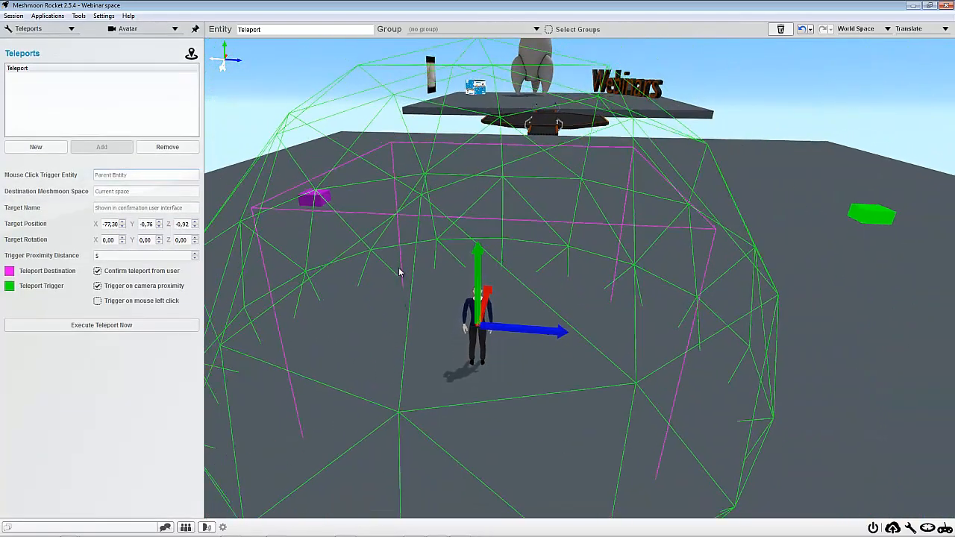
right_click_drag(398, 273, 427, 307)
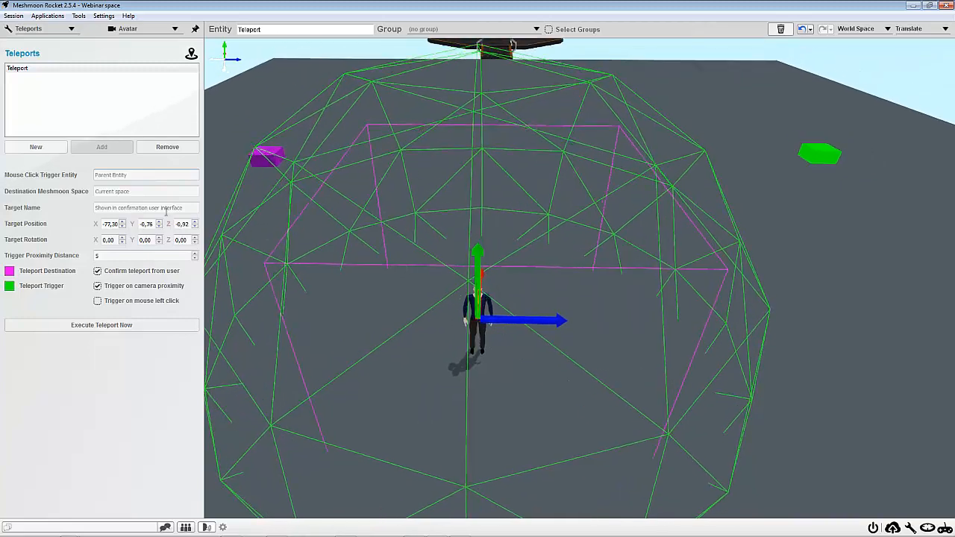
left_click(103, 192)
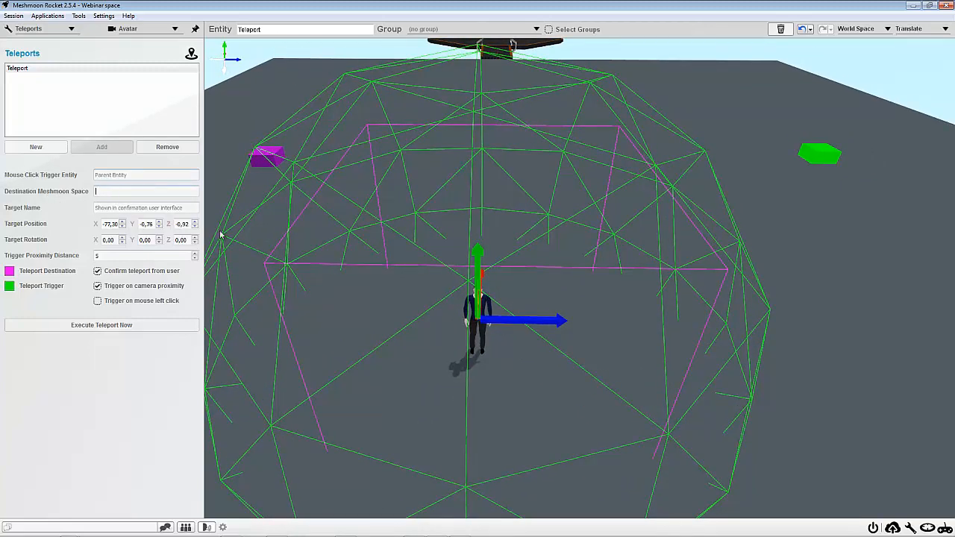
right_click_drag(432, 297, 436, 256)
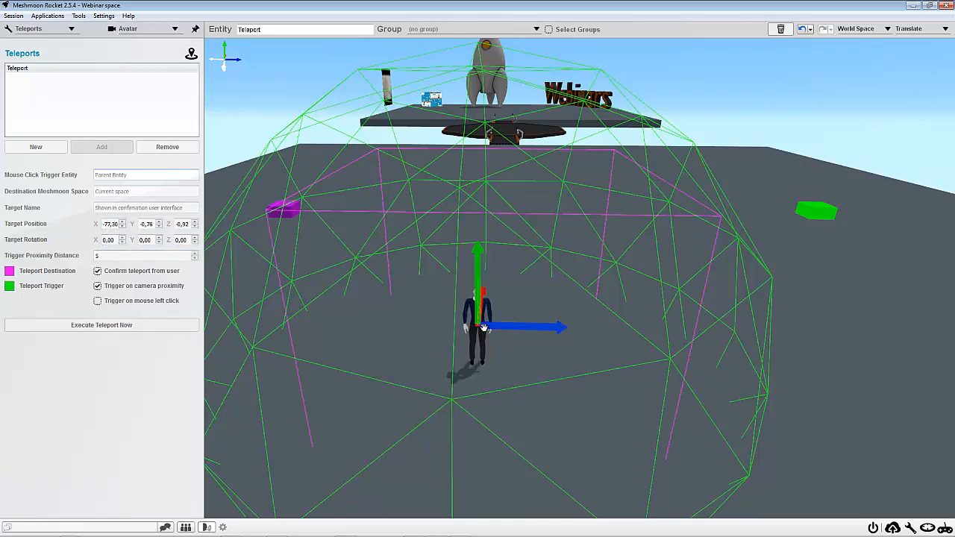
Step: Move the teleport's green trigger zone from the avatar onto the purple block
left_click_drag(504, 325, 508, 327)
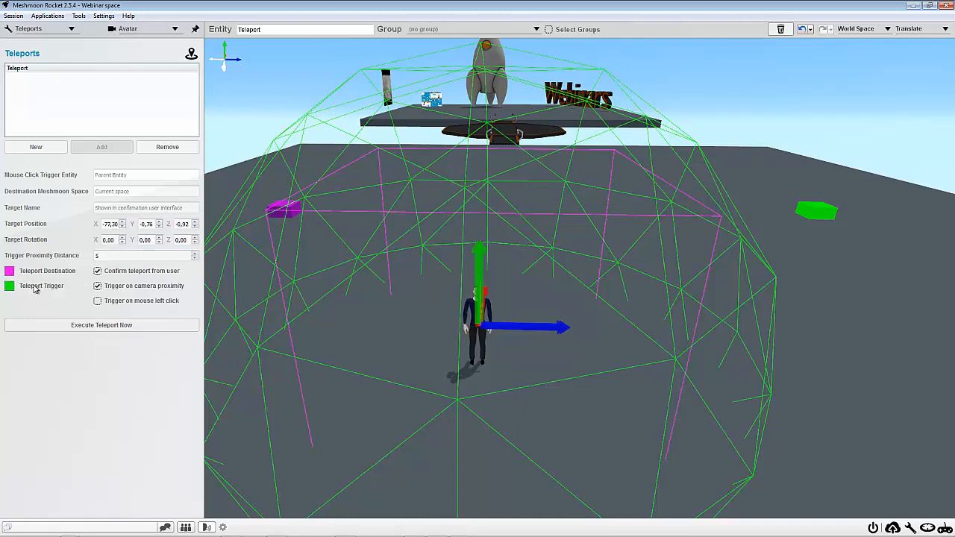
mouse_move(414, 230)
right_mouse_down()
mouse_move(414, 261)
mouse_move(414, 230)
right_mouse_up()
scroll(414, 234, "down", 3)
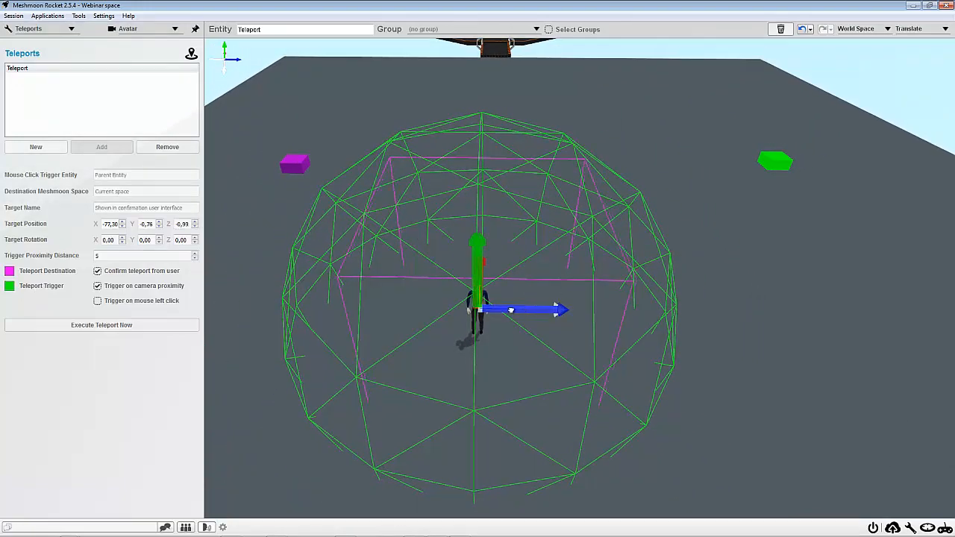
left_click_drag(533, 308, 359, 177)
scroll(380, 284, "down", 1)
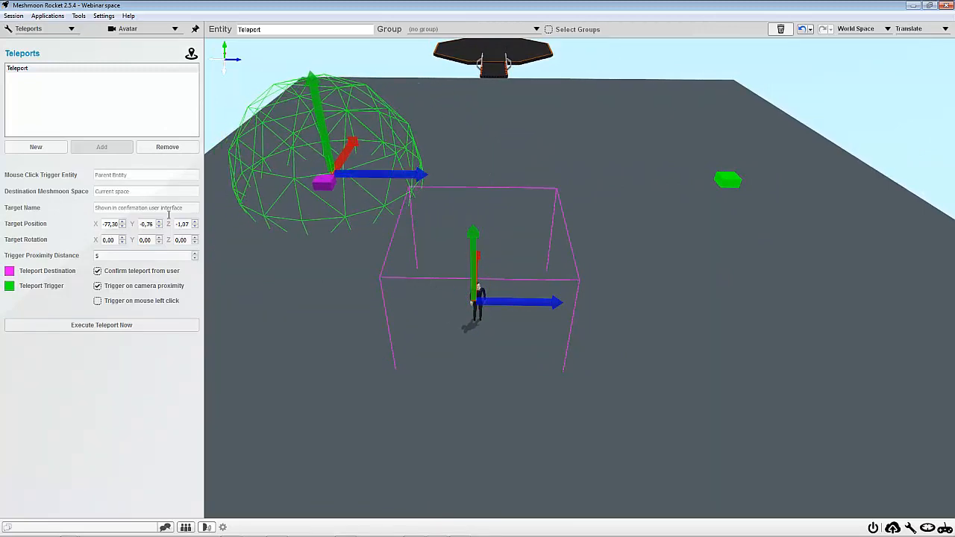
Step: Reselect the teleport and move its destination zone near the green block, at about X -68, Z 11
left_click(610, 309)
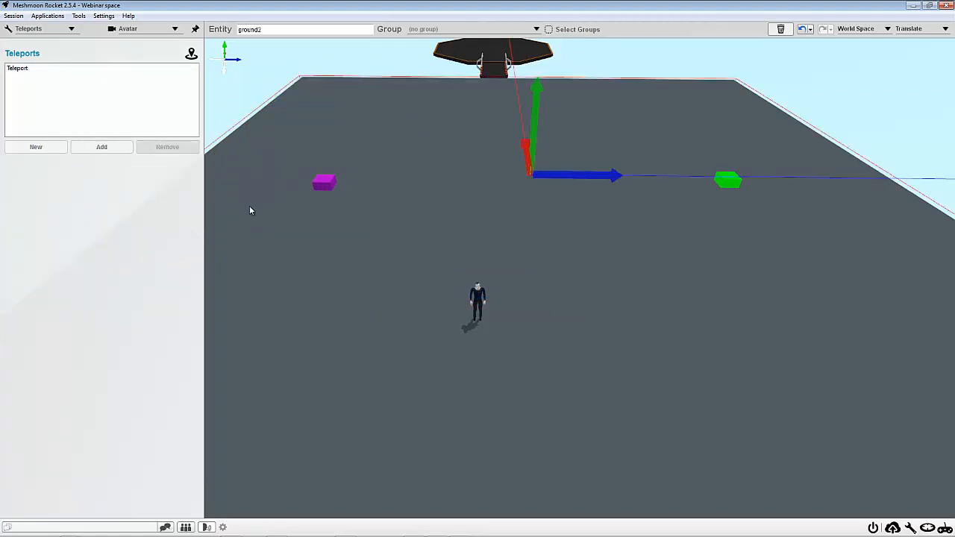
left_click(49, 72)
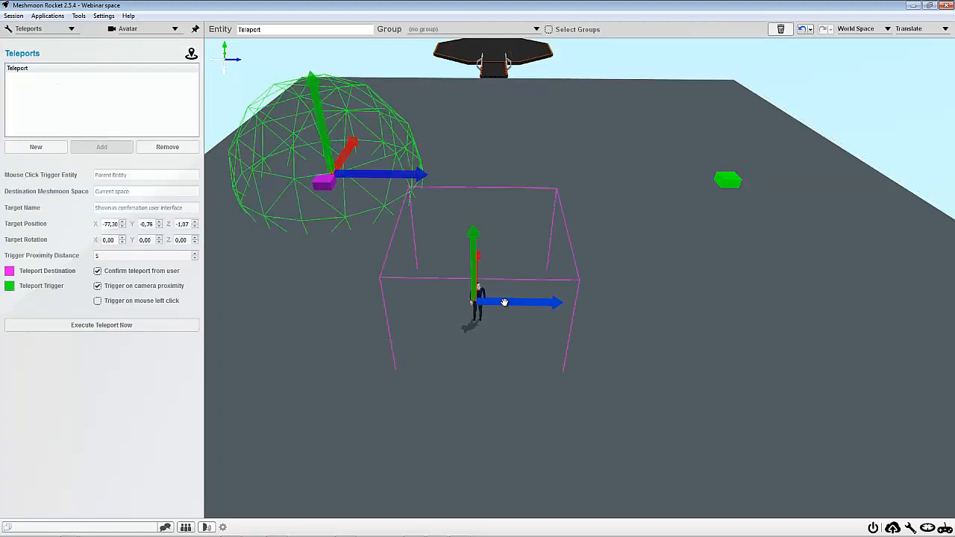
left_click_drag(619, 310, 748, 192)
Step: Refine the destination zone's position at the green block to about X -66, Z 13, and nudge the trigger zone at the purple block
key("Up")
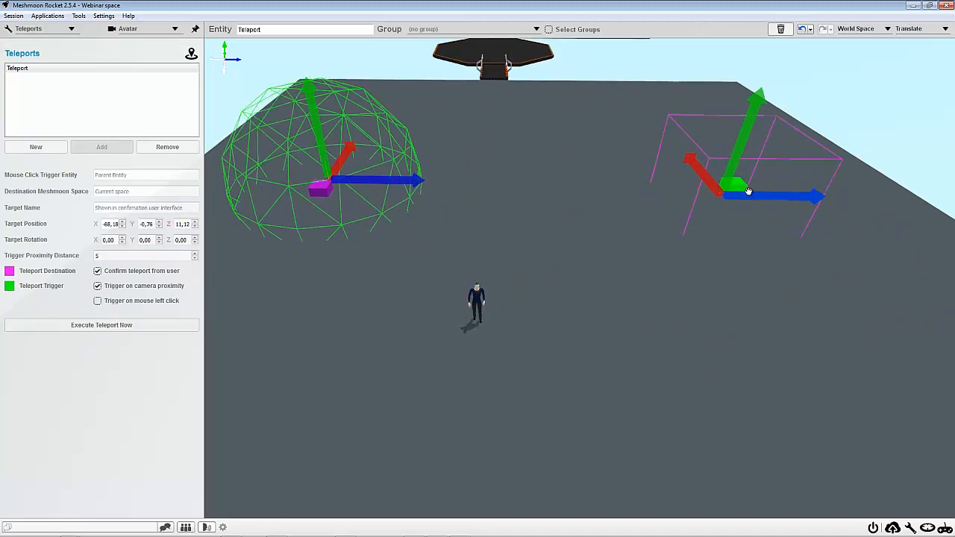
key("Right")
key("Left")
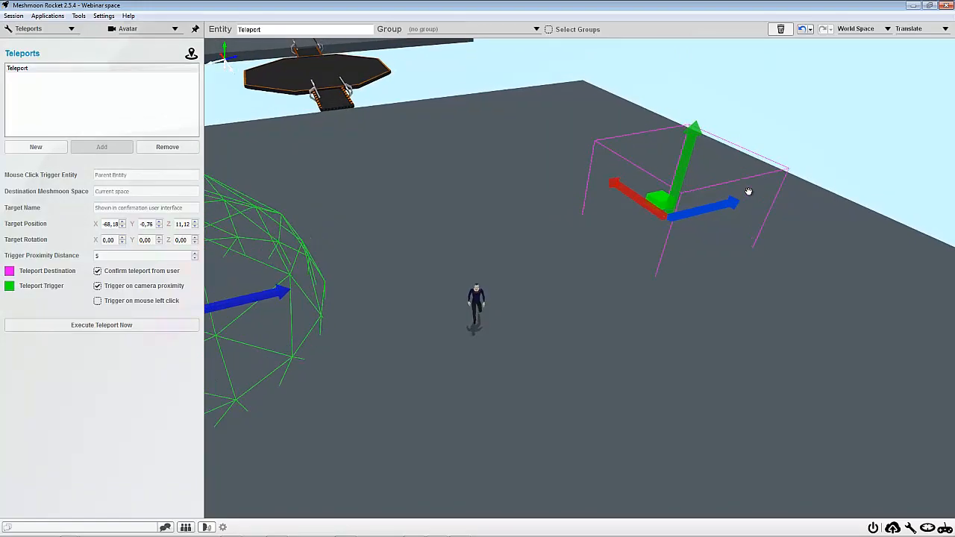
key("Left")
key("Down")
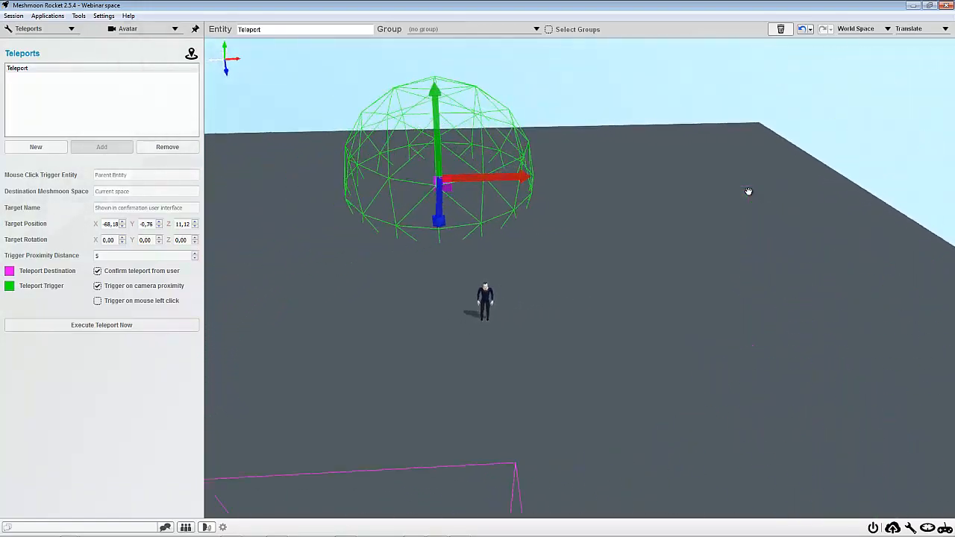
key("Right")
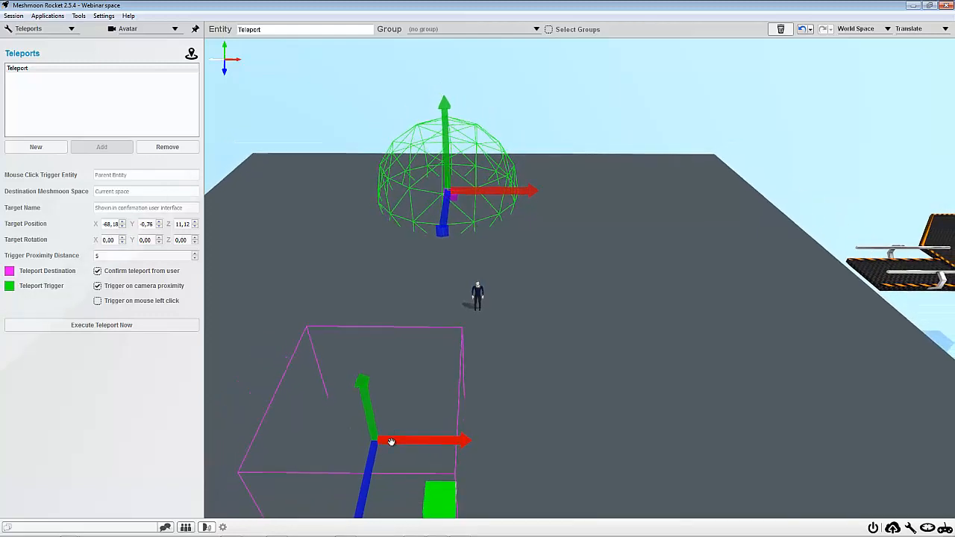
left_click_drag(389, 446, 433, 462)
right_click_drag(471, 398, 306, 400)
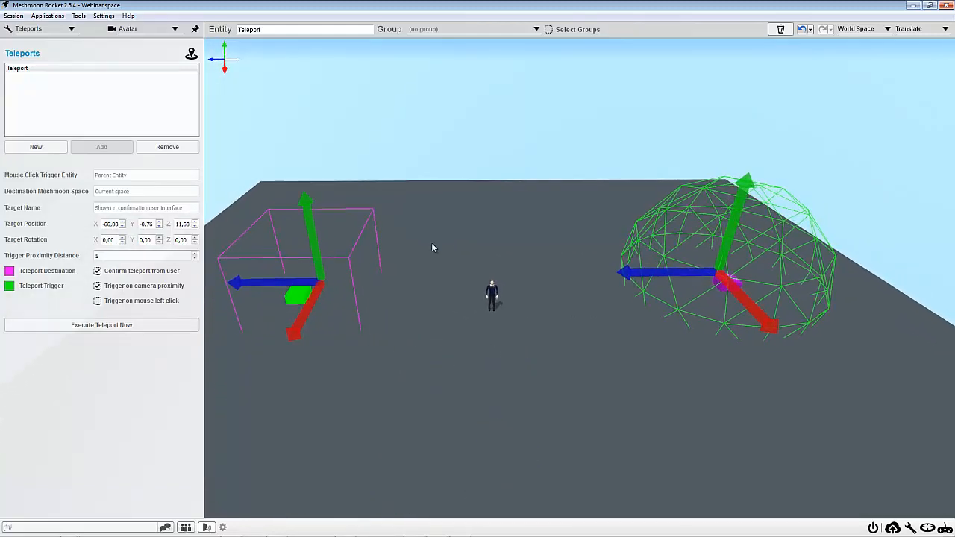
left_click_drag(298, 285, 247, 289)
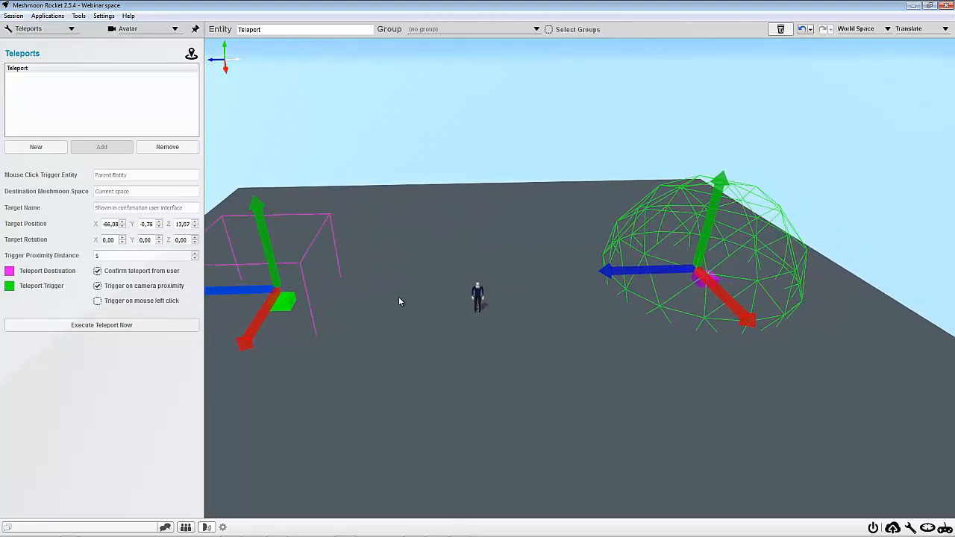
right_click_drag(651, 306, 611, 297)
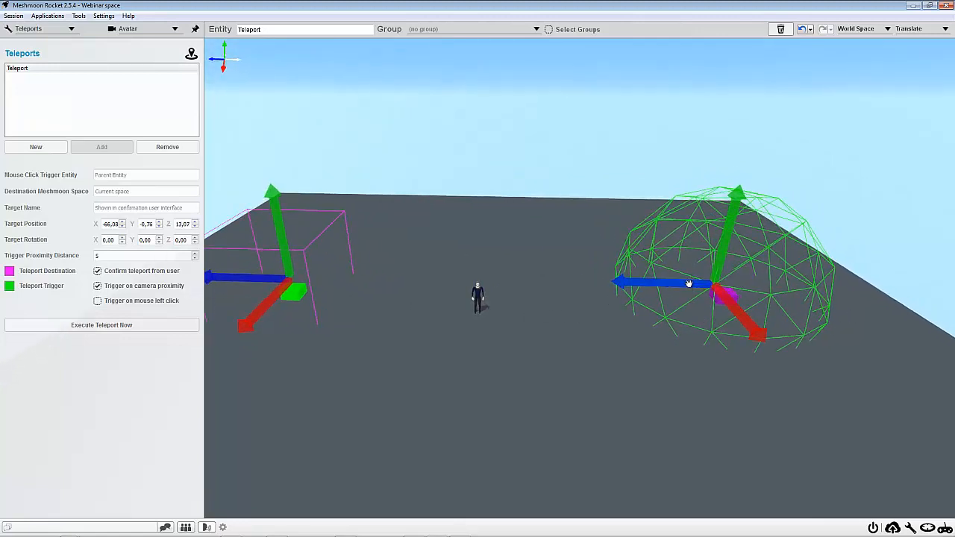
left_click_drag(693, 282, 710, 281)
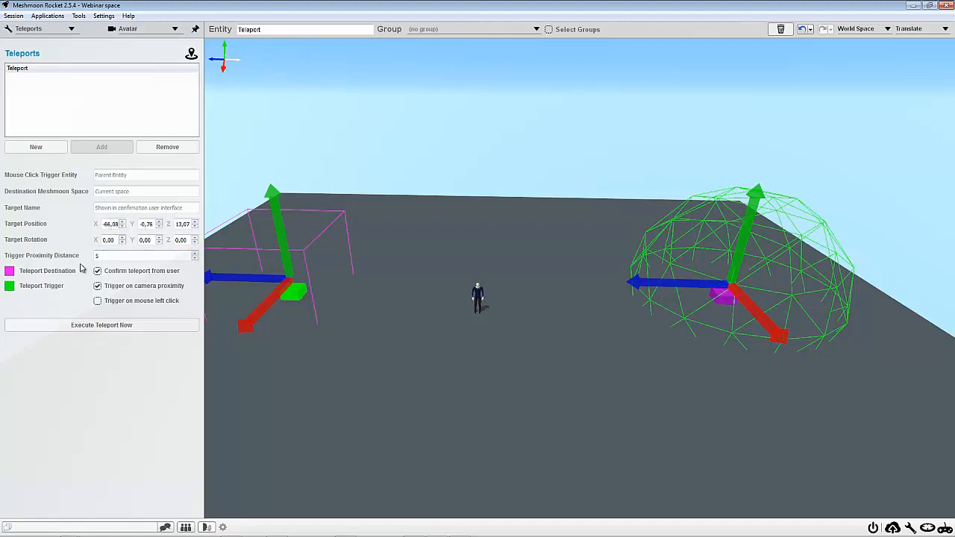
Step: Set the purple block's entity TELEPORT1ZONE as the teleport's mouse click trigger entity, and trigger on mouse left click instead of camera proximity
left_click(725, 295)
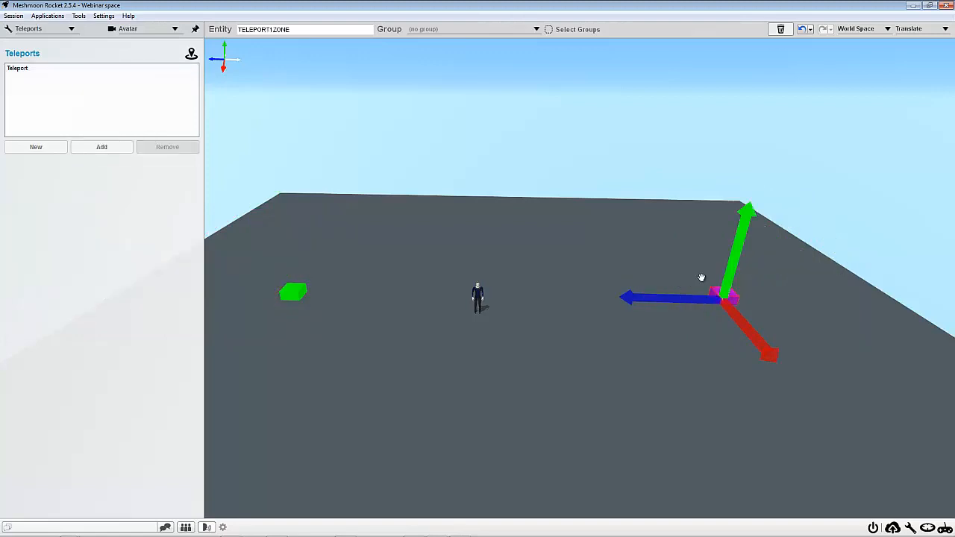
left_click_drag(309, 30, 234, 24)
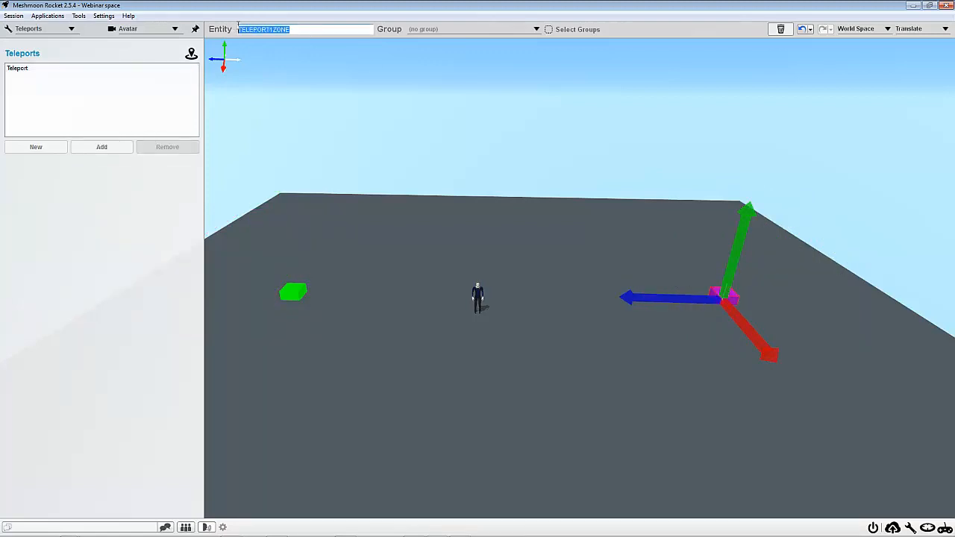
left_click(23, 70)
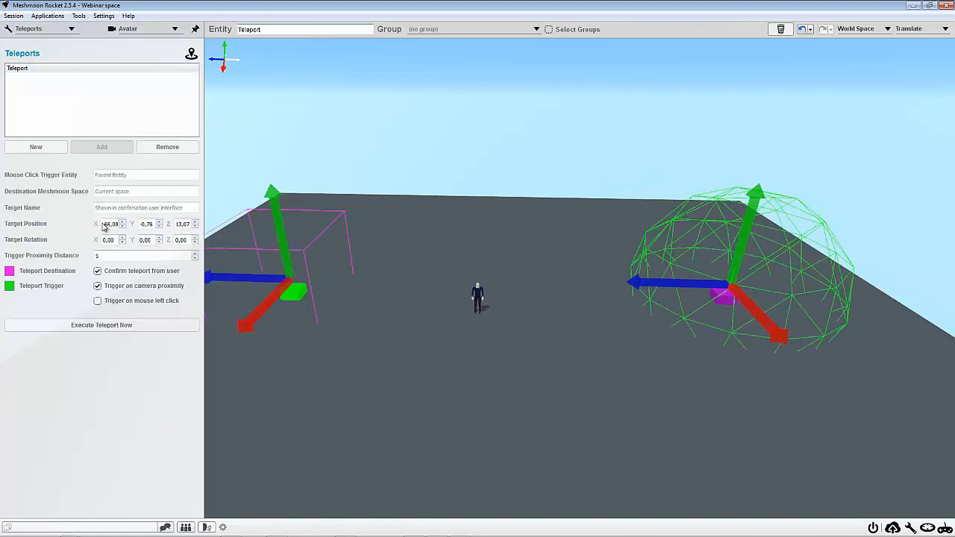
left_click(106, 174)
type("TELEPORT ZONE")
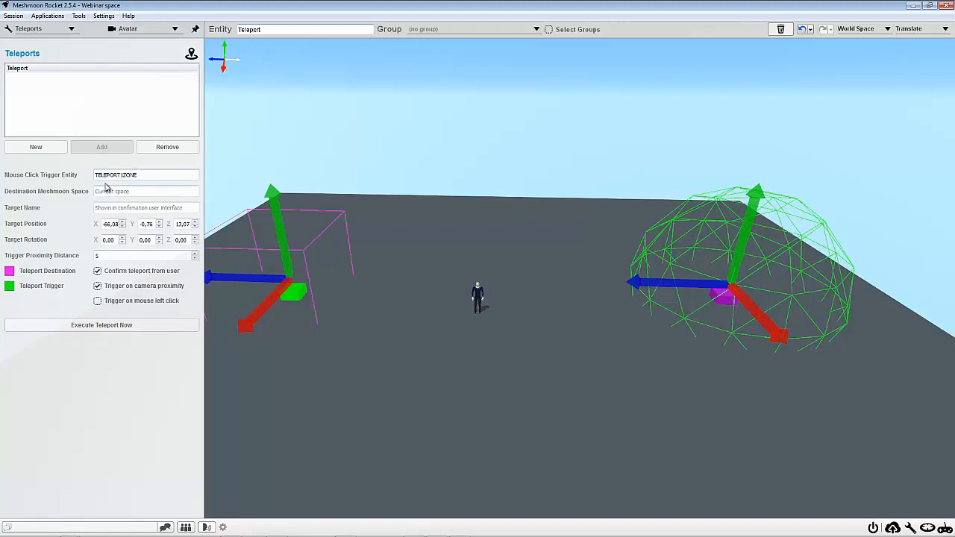
left_click(97, 286)
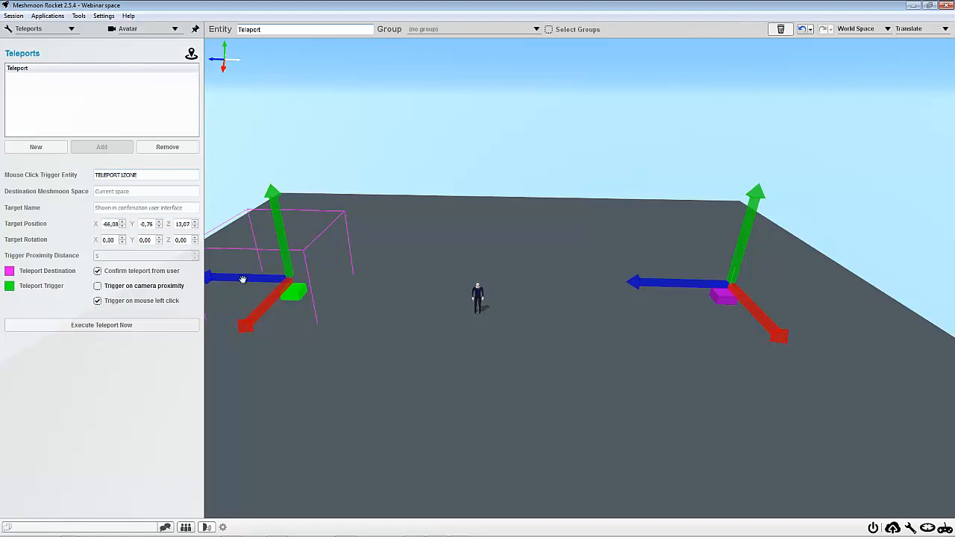
Step: Execute the teleport to test it, and walk the avatar back away from the destination zone
left_click(114, 326)
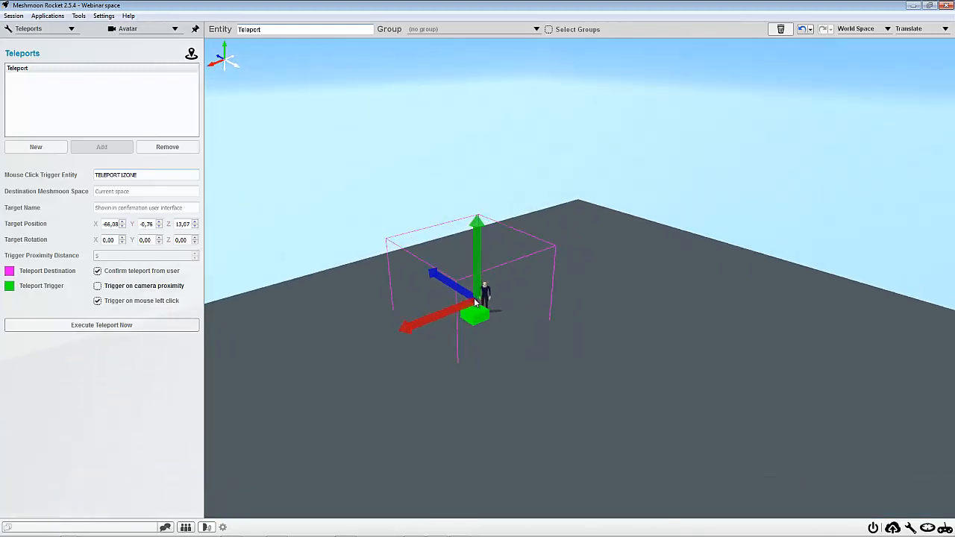
key("s")
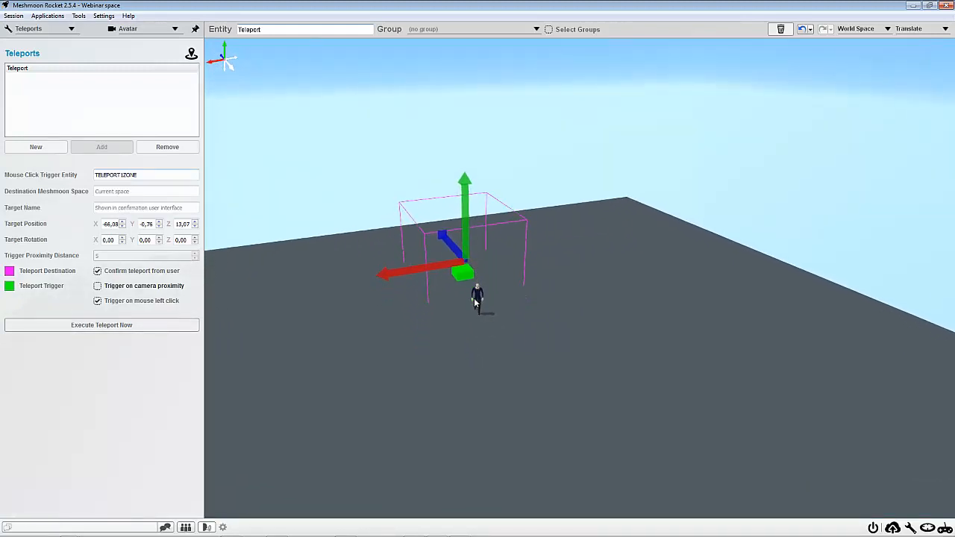
key("s")
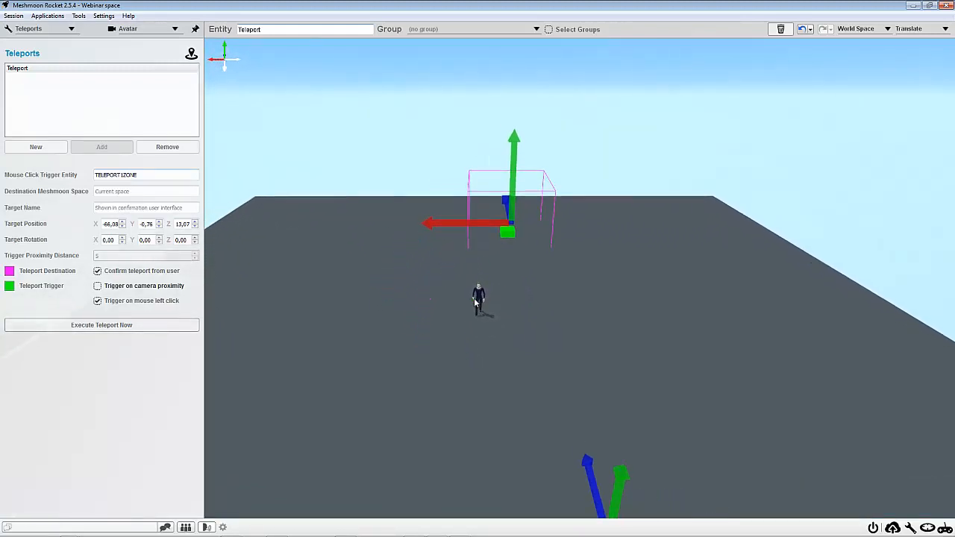
Step: Walk the avatar clear of the purple block, launch the teleport from that block, and confirm the launch
key("s")
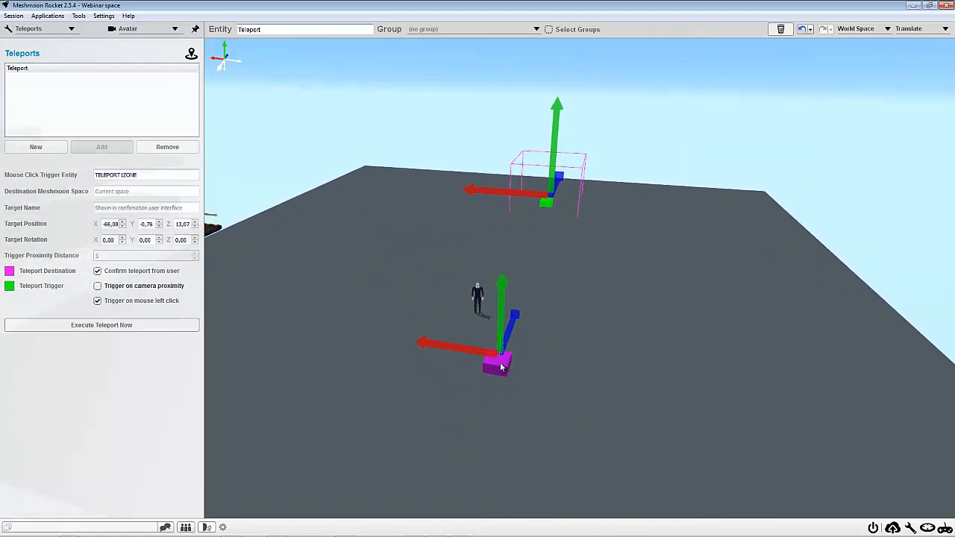
left_click(501, 366)
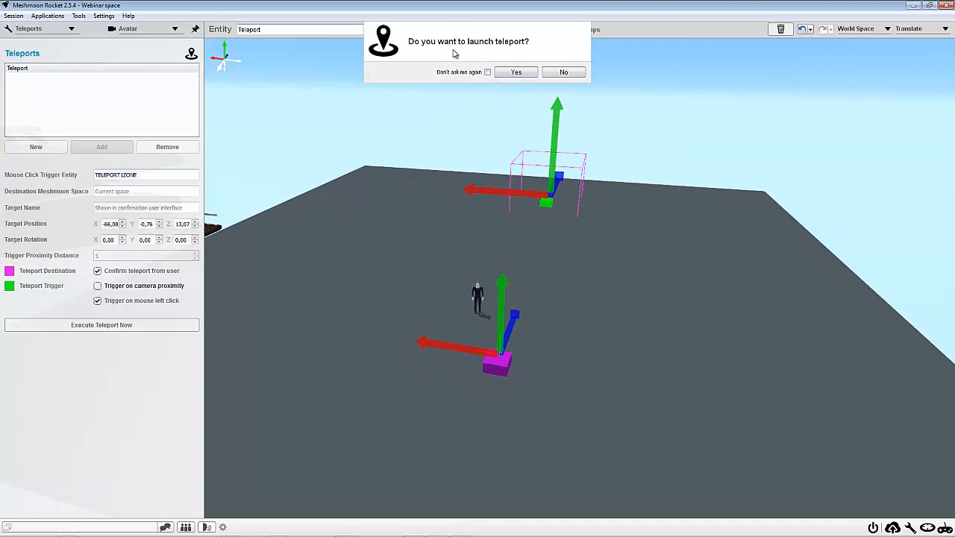
left_click(515, 72)
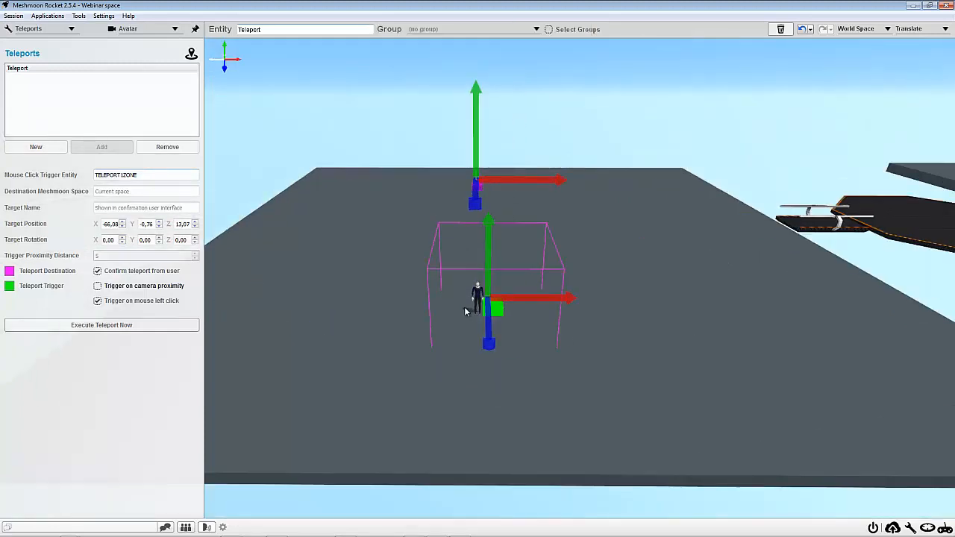
Step: Walk the avatar away from the green block onto open floor and create a second teleport there
right_click_drag(523, 224, 544, 223)
right_click_drag(481, 269, 469, 270)
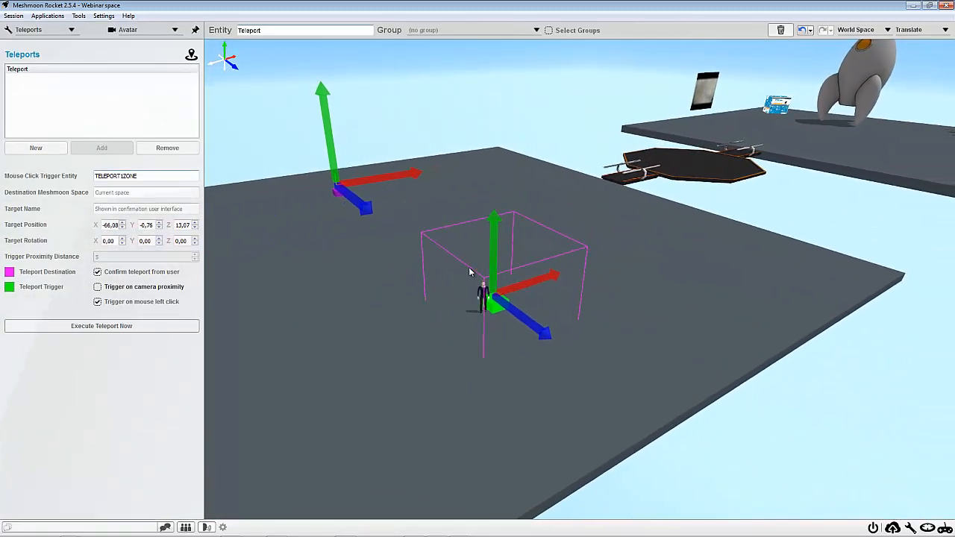
key("w")
key("w")
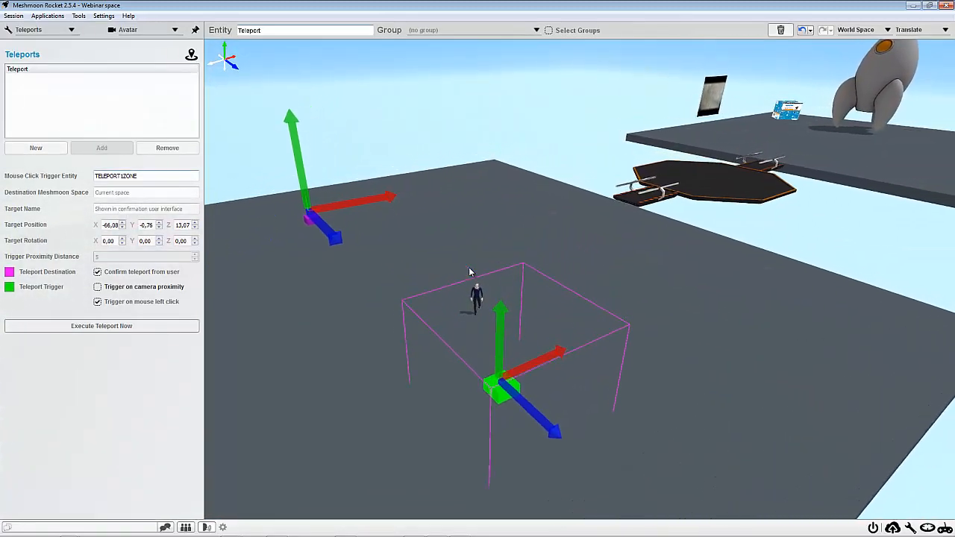
key("d")
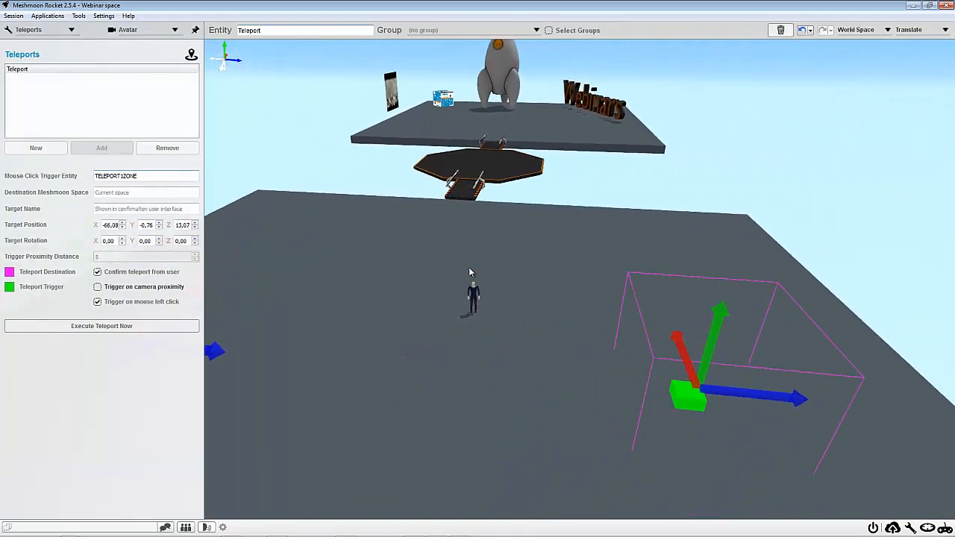
left_click(34, 150)
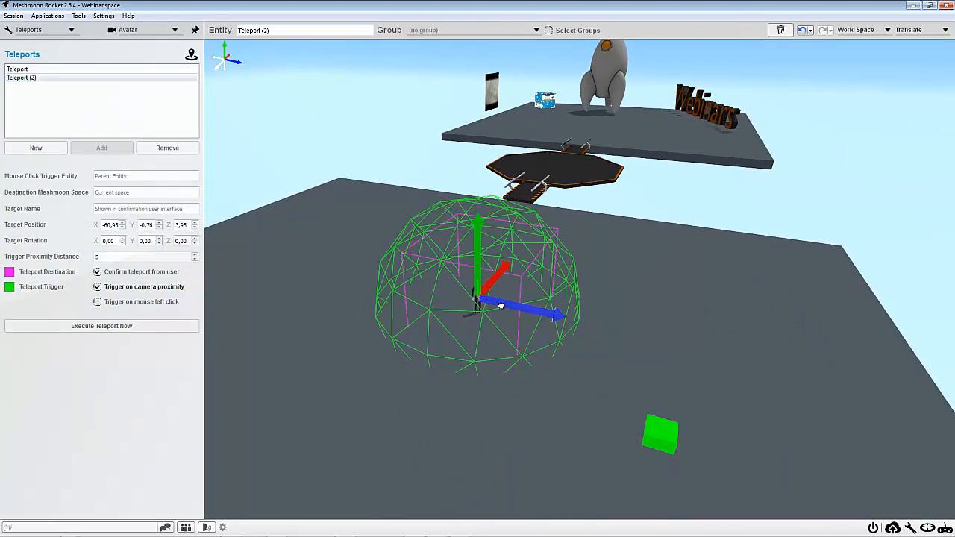
Step: Move the second teleport's destination zone to the purple block, at about X -66.60, Z -9.84
left_click_drag(484, 295, 332, 245)
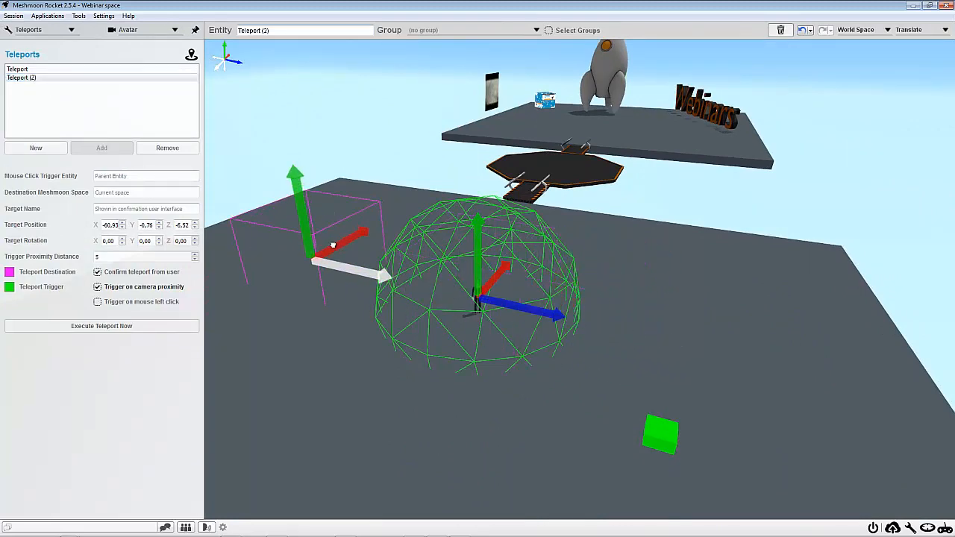
right_click_drag(319, 294, 223, 322)
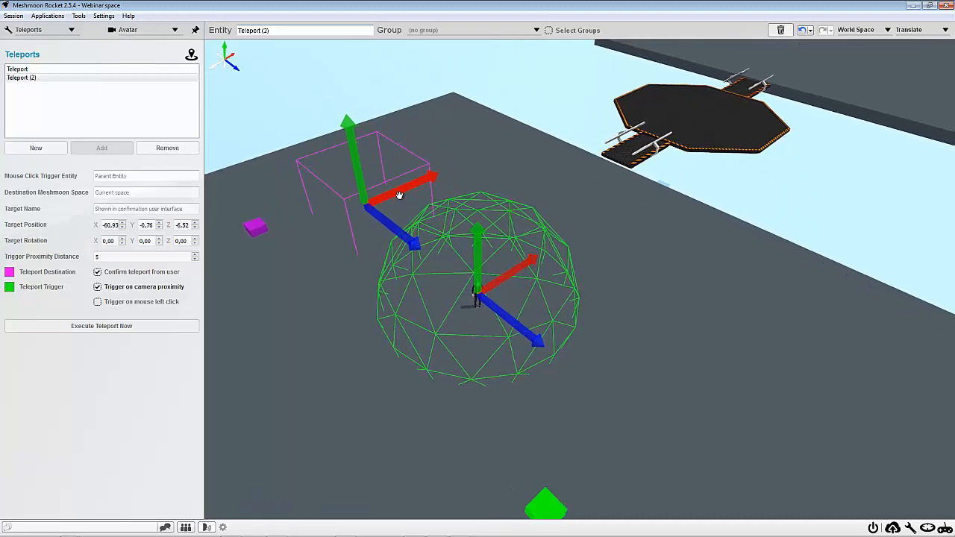
left_click(397, 194)
left_click(26, 79)
left_click_drag(392, 192, 306, 231)
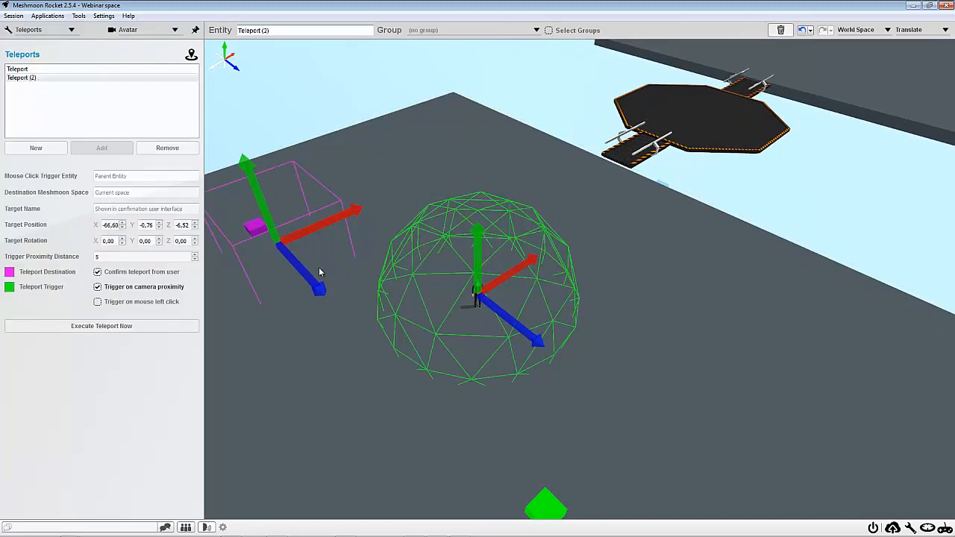
left_click_drag(293, 267, 270, 238)
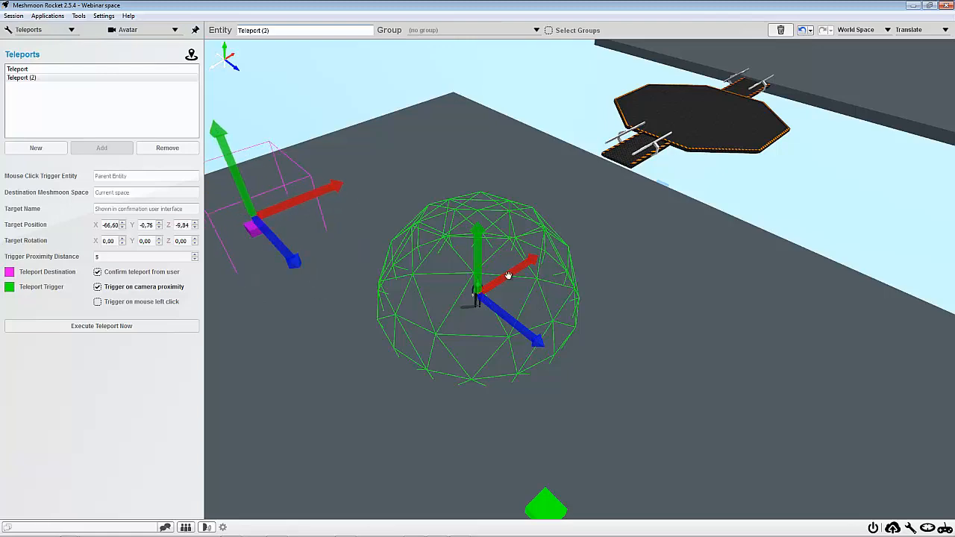
Step: Move the second teleport's trigger zone over to the green block
left_click_drag(496, 310, 642, 454)
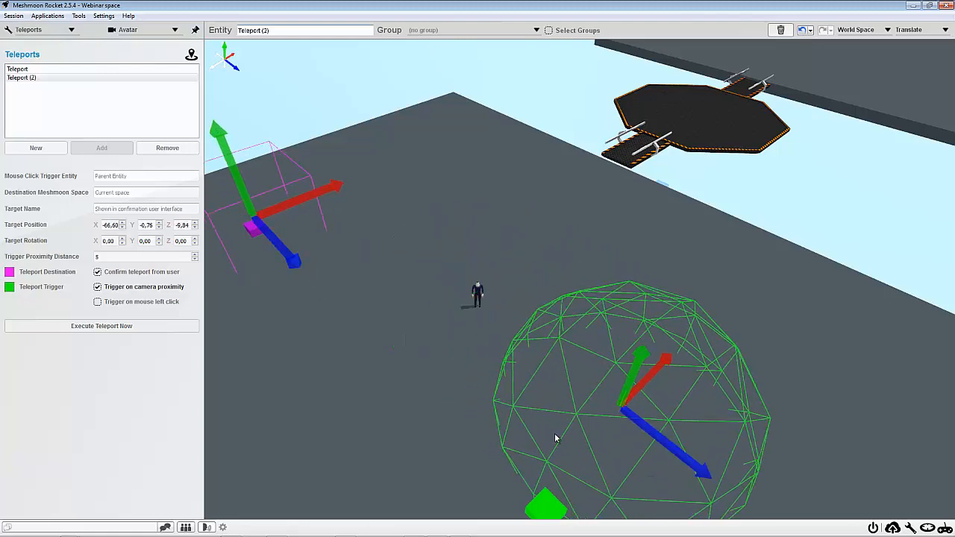
right_click_drag(556, 439, 639, 390)
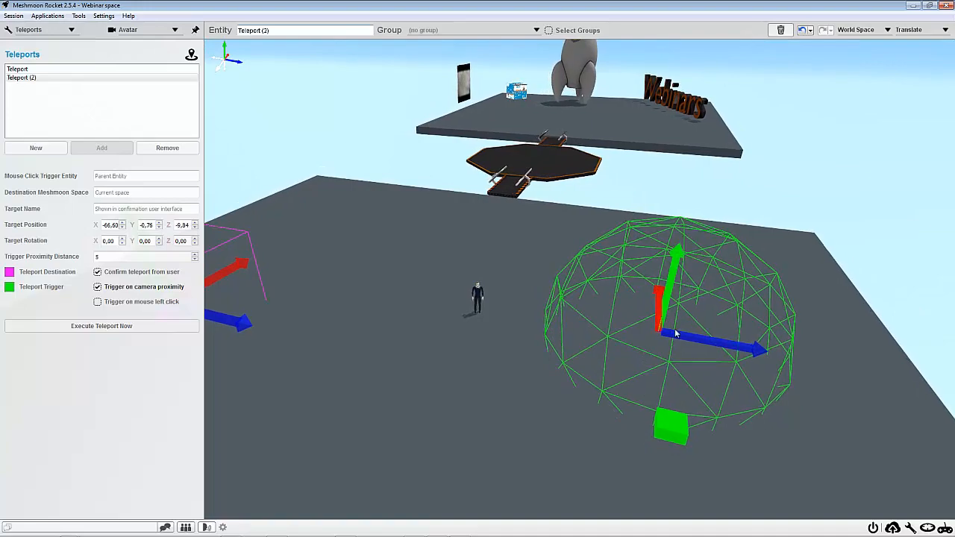
left_click_drag(675, 334, 692, 342)
left_click_drag(672, 298, 669, 347)
right_click_drag(669, 346, 719, 388)
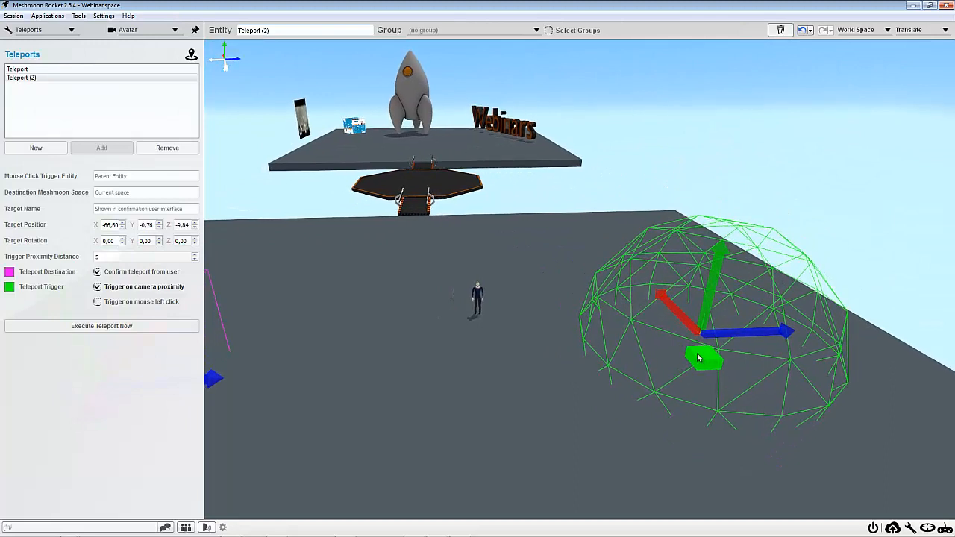
Step: Set the green block's entity TELEPORT2ZONE as Teleport (2)'s mouse click trigger entity, and trigger on mouse left click instead of camera proximity
left_click(698, 358)
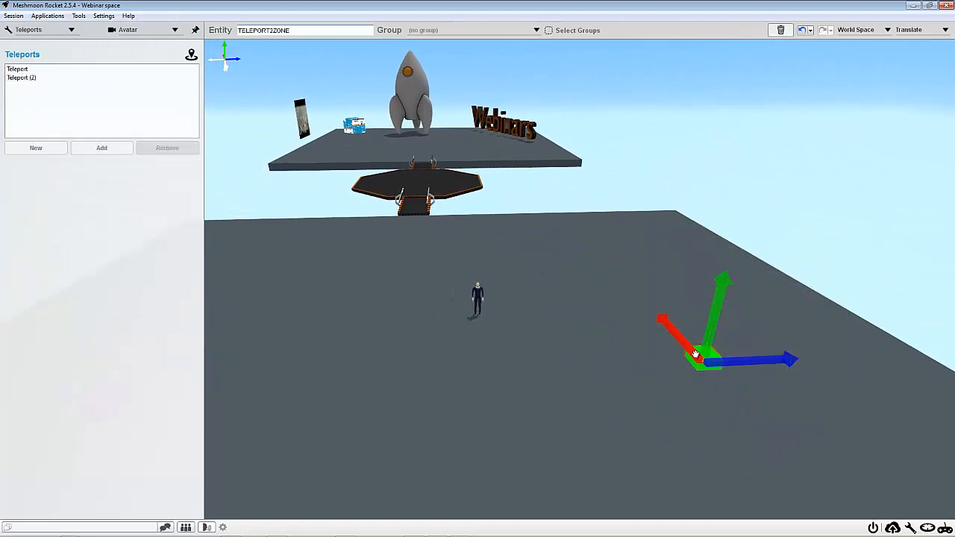
double_click(267, 28)
left_click(265, 47)
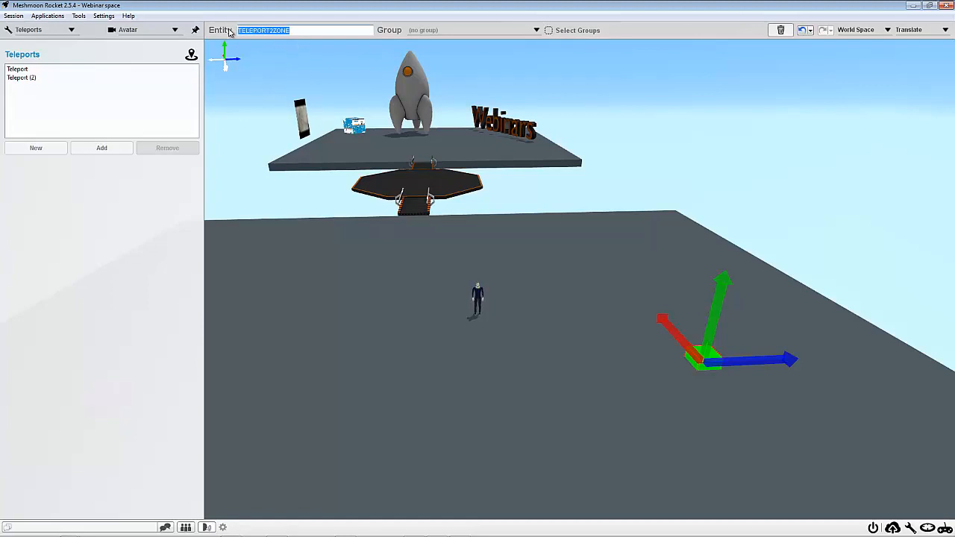
left_click(22, 78)
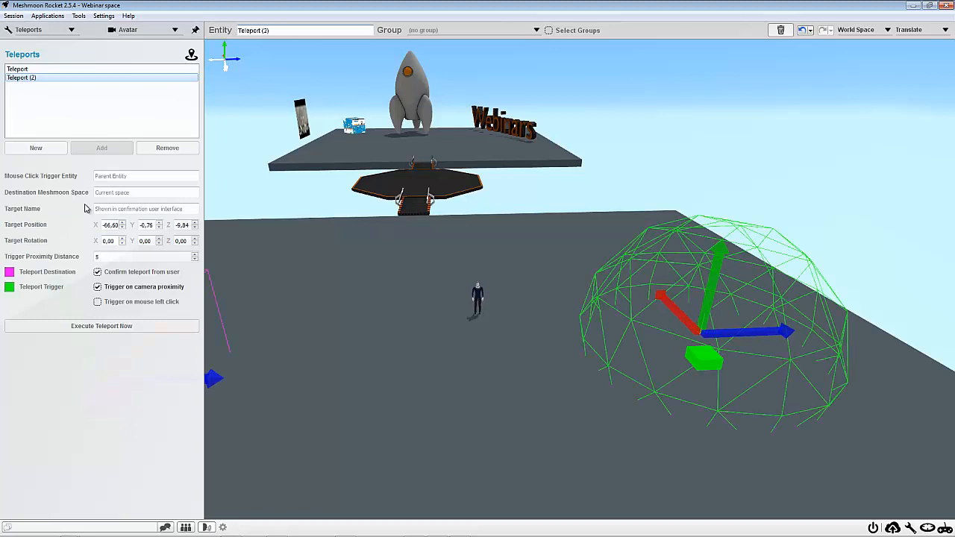
left_click(101, 177)
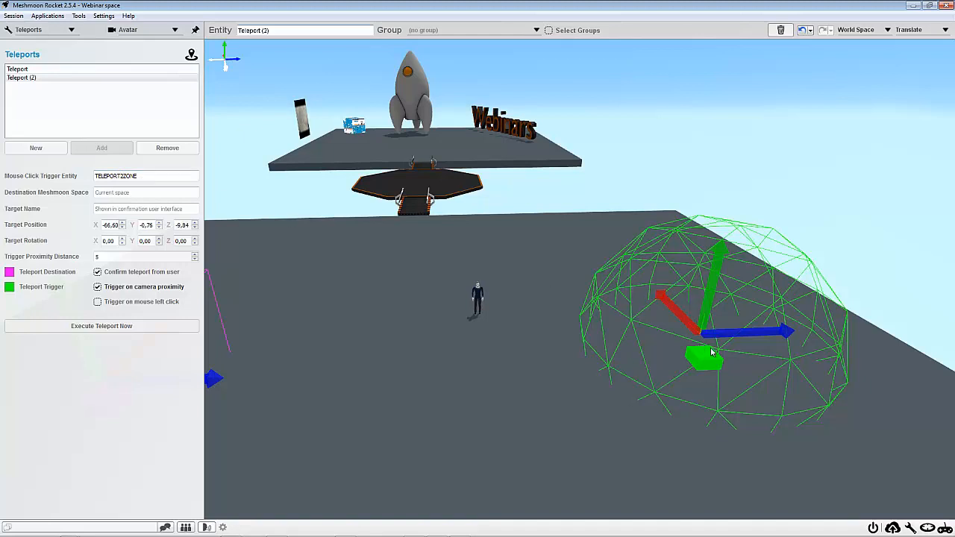
left_click(98, 287)
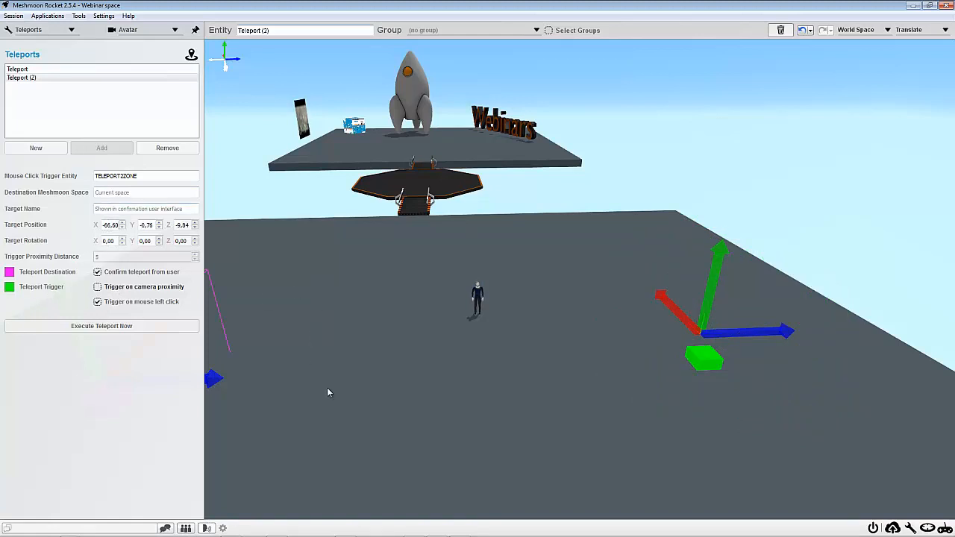
Step: Execute Teleport (2) to test it, and walk the avatar off the purple block
right_click_drag(328, 392, 223, 392)
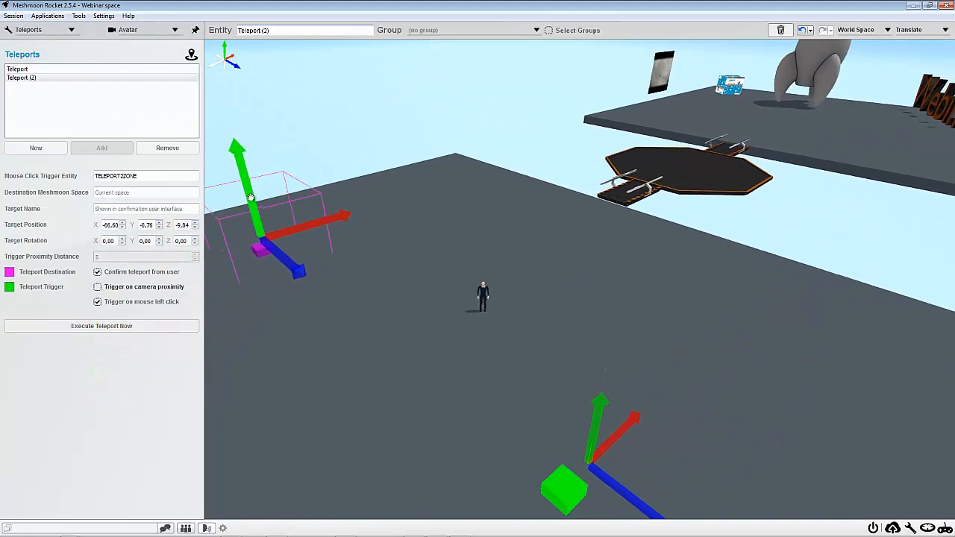
left_click(105, 326)
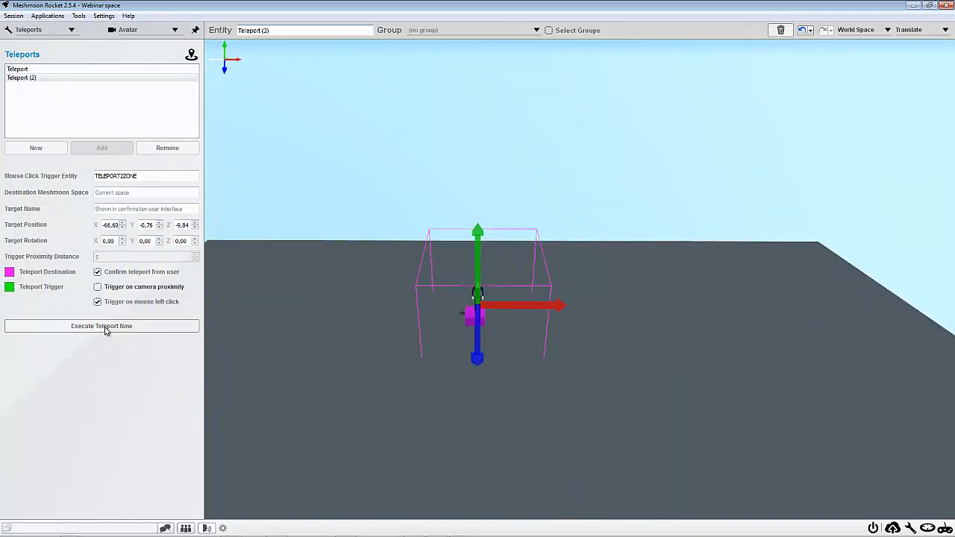
right_click_drag(418, 349, 503, 342)
key("Right")
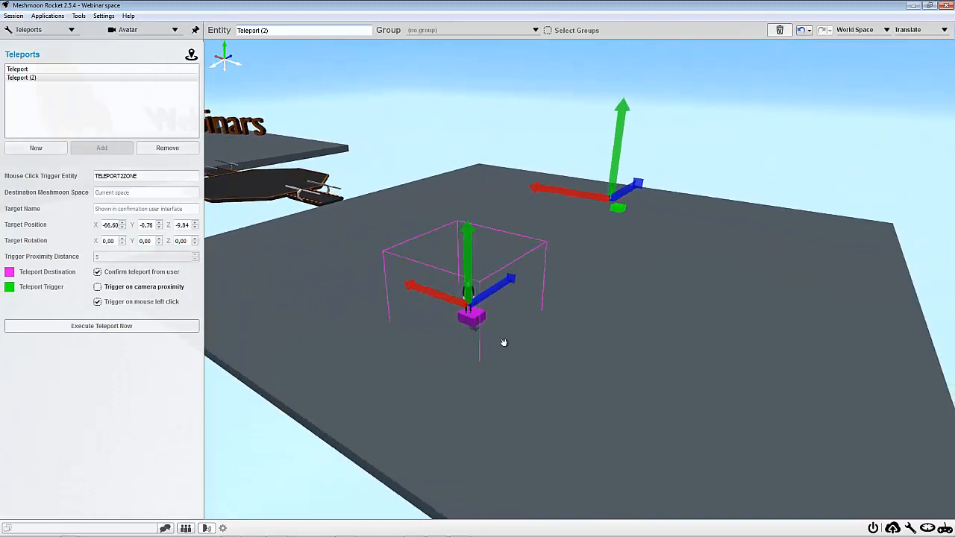
key("Up")
key("Up")
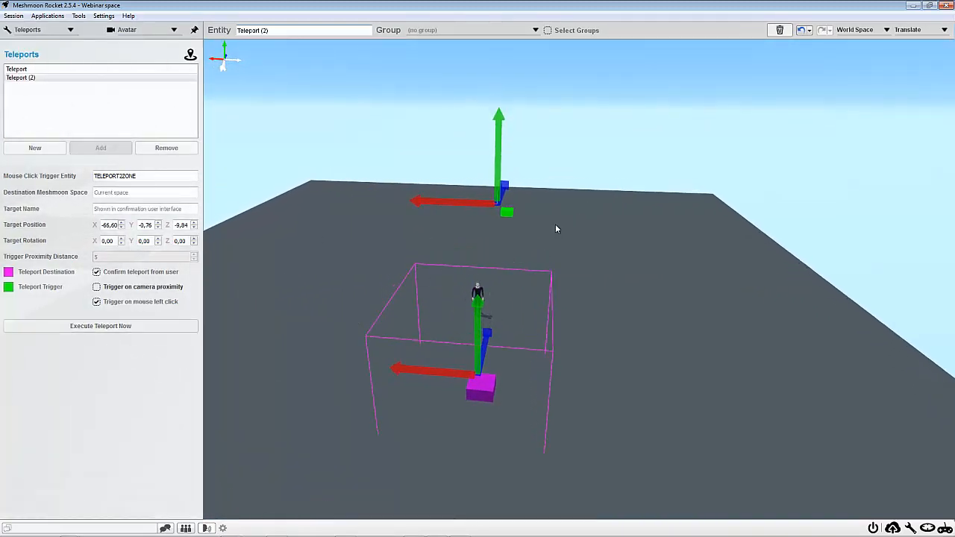
Step: Walk the avatar toward the green block, launch the second teleport from that block, and confirm the launch
key("Up")
key("Left")
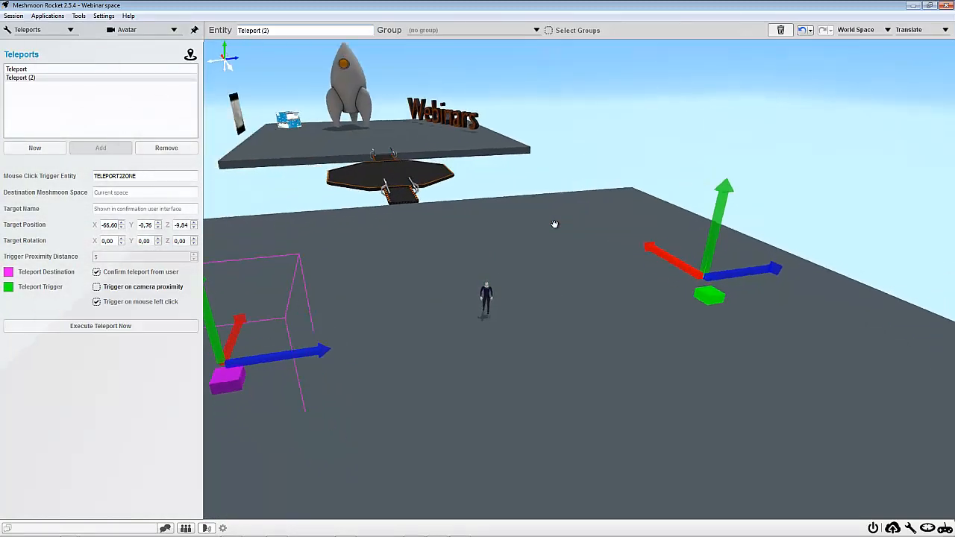
key("Left")
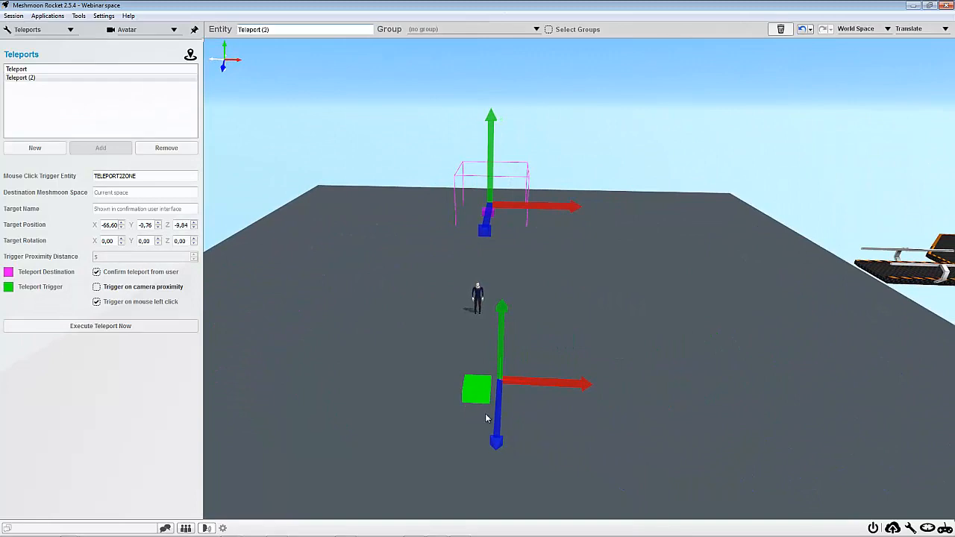
left_click(479, 393)
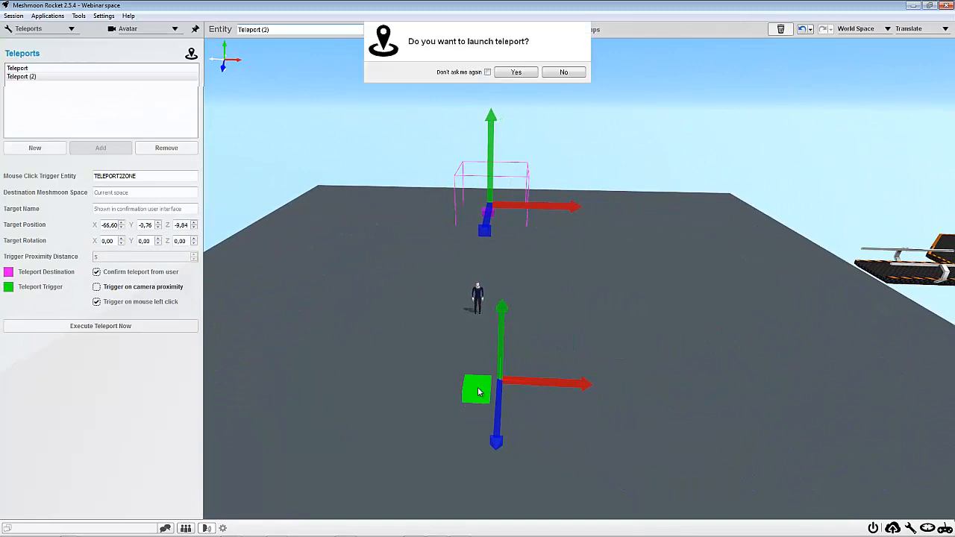
left_click(517, 72)
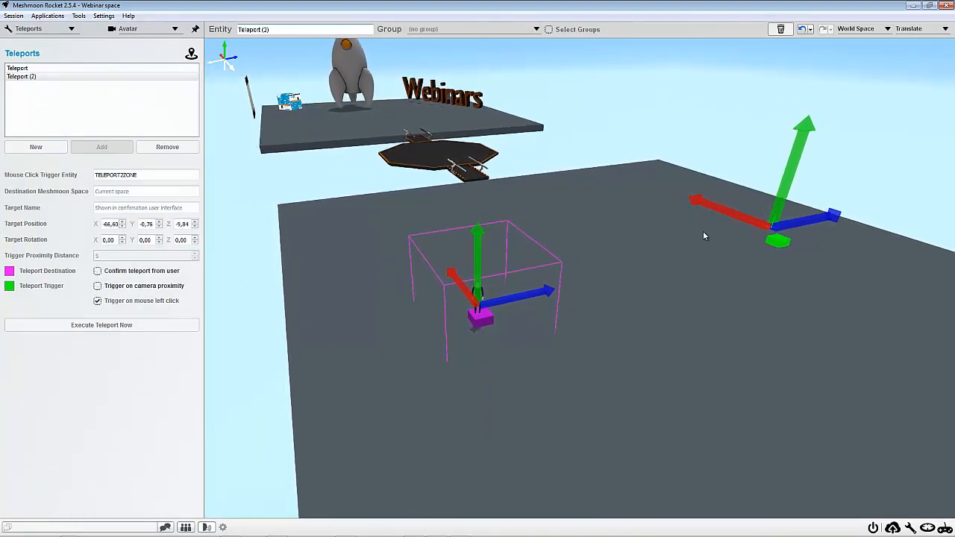
Step: Turn off user confirmation for both teleports and execute each one to test it
left_click(18, 68)
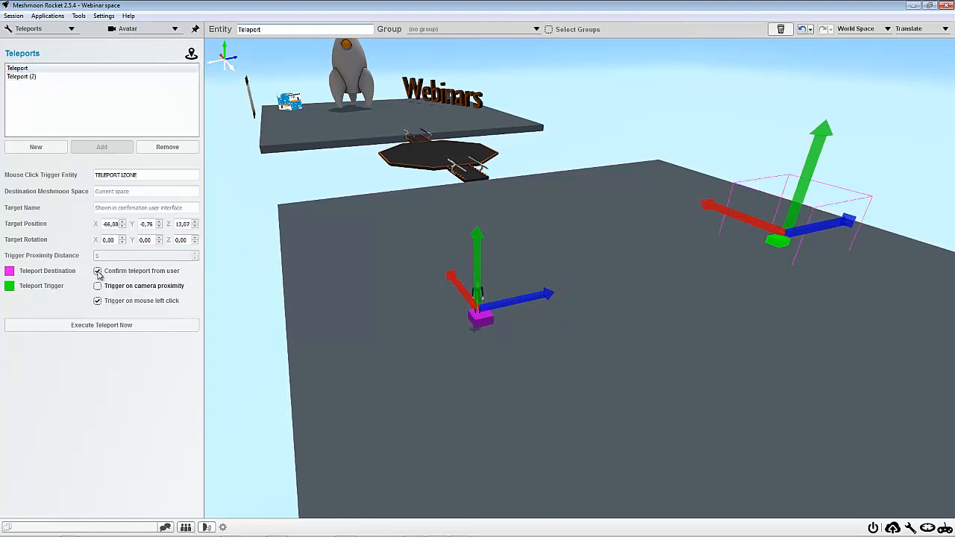
left_click(92, 325)
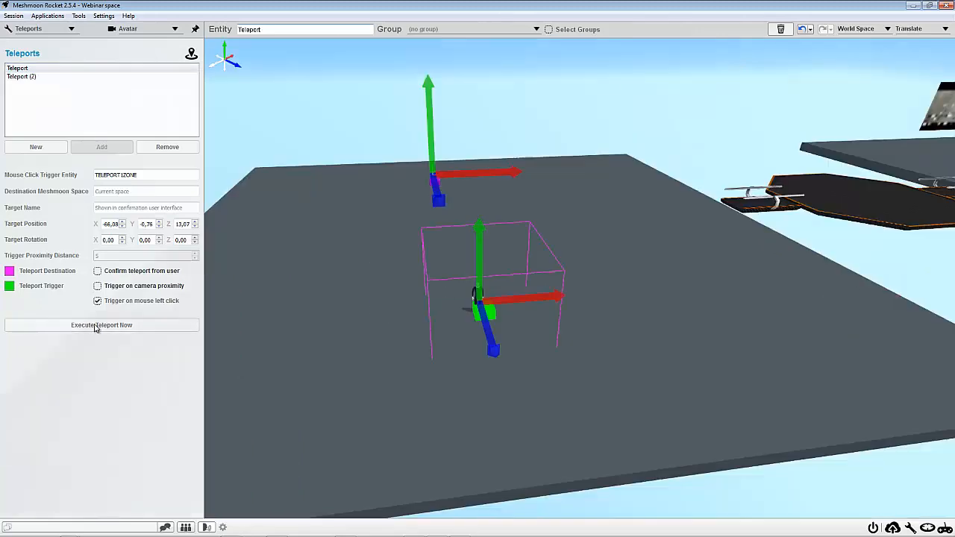
left_click(29, 77)
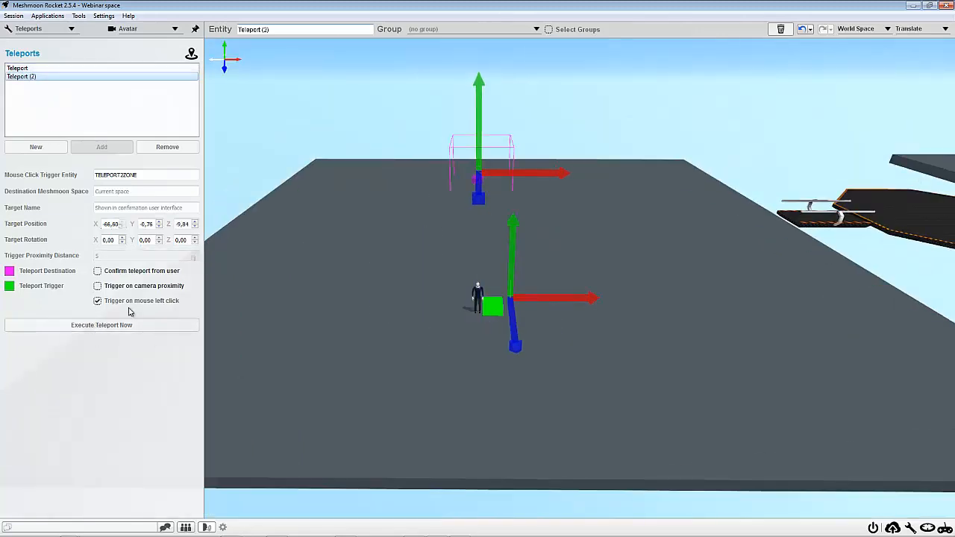
left_click(122, 325)
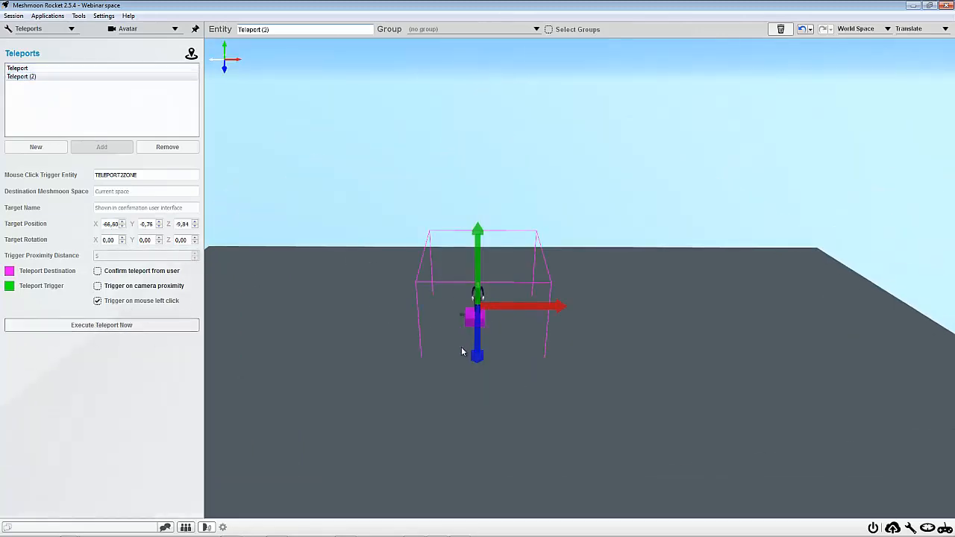
Step: Close the build tools, walk the avatar off the purple block, and launch the first teleport from that block
left_click(910, 526)
key("Left")
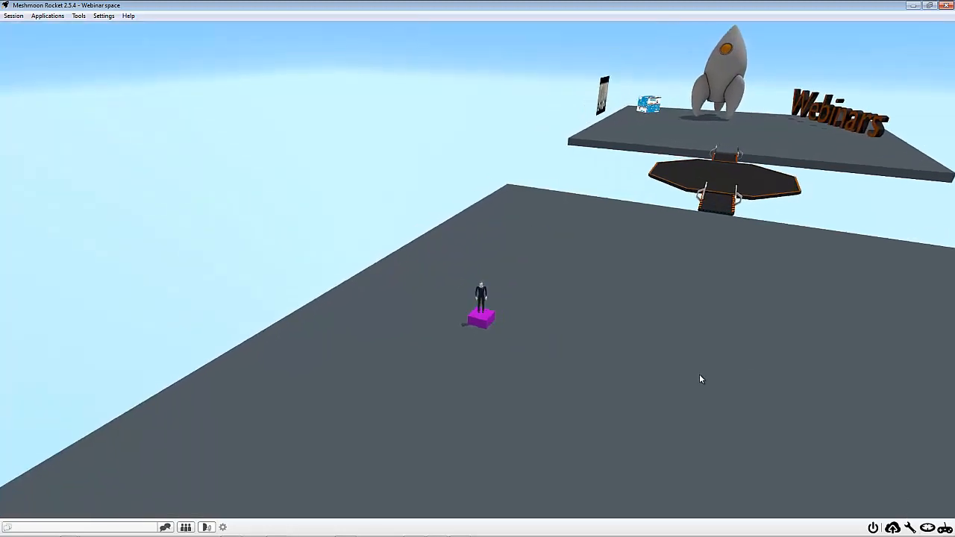
key("Down")
key("Right")
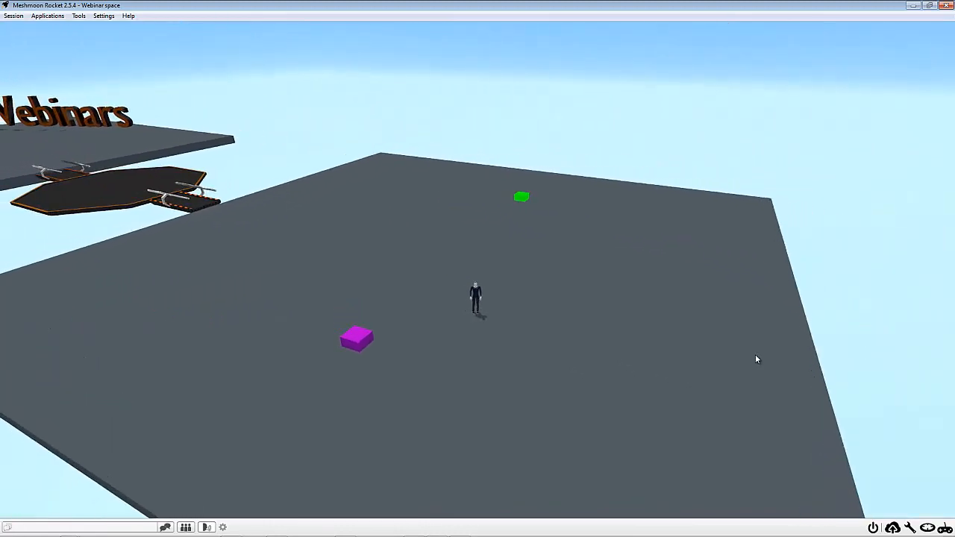
left_click(360, 341)
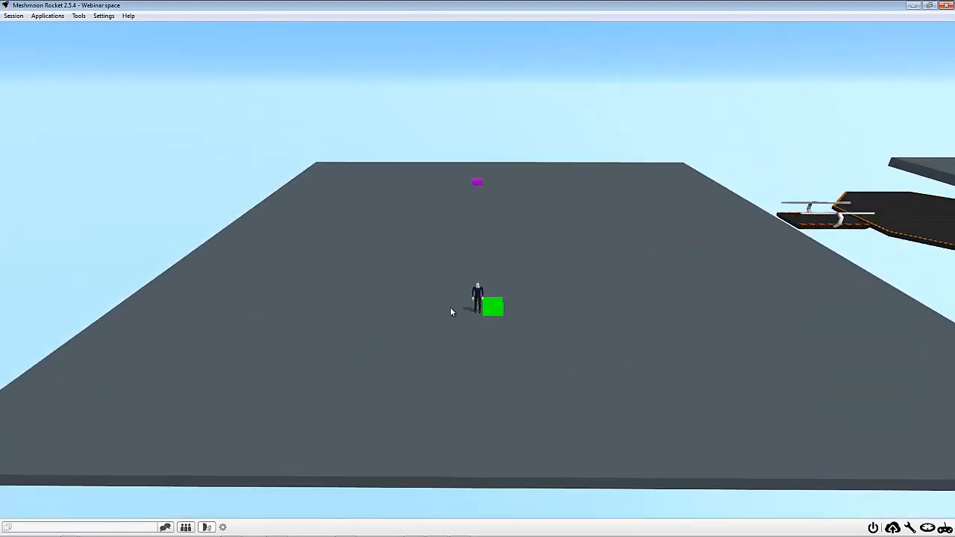
Step: Teleport from the green block to the purple block and back, and walk the avatar away from the green block
left_click(491, 310)
left_click(480, 322)
right_click_drag(480, 321, 511, 280)
key("w")
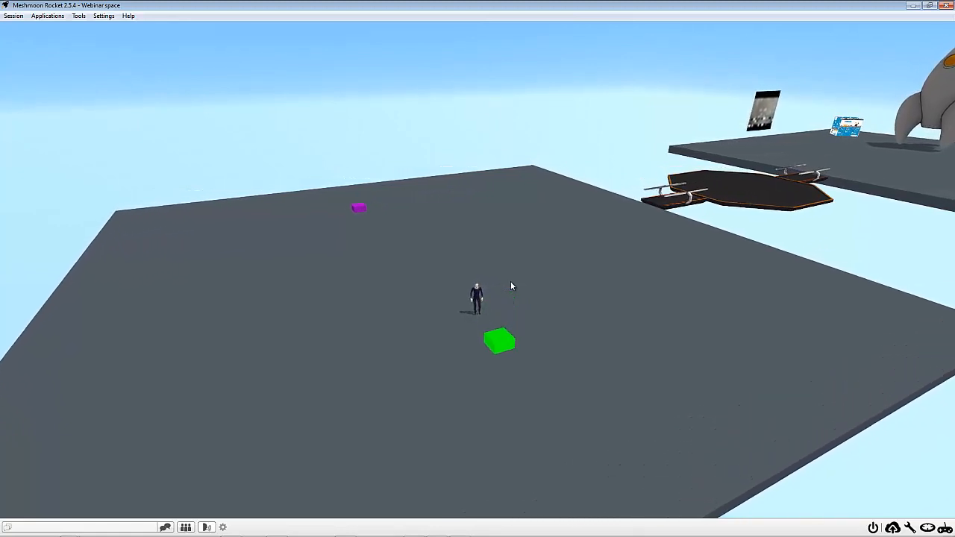
key("a")
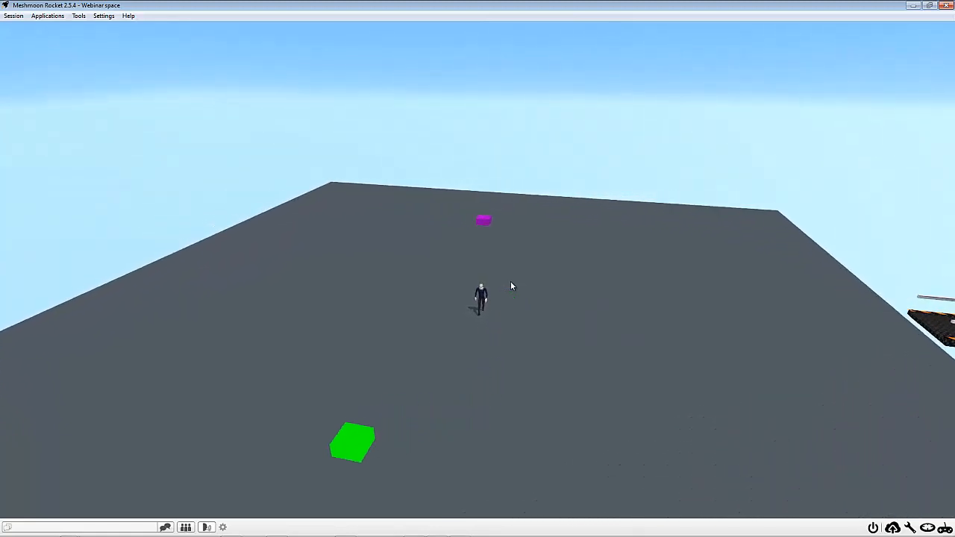
scroll(511, 282, "up", 8)
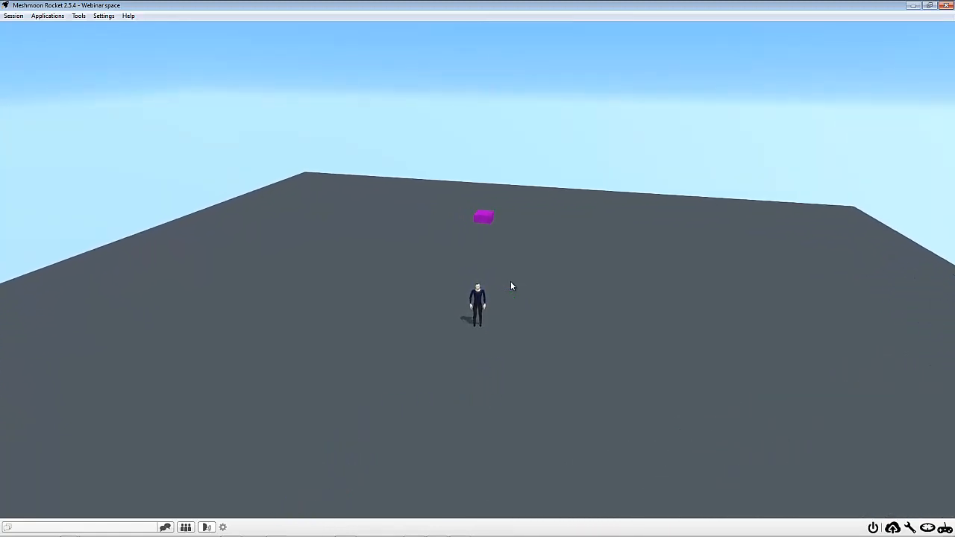